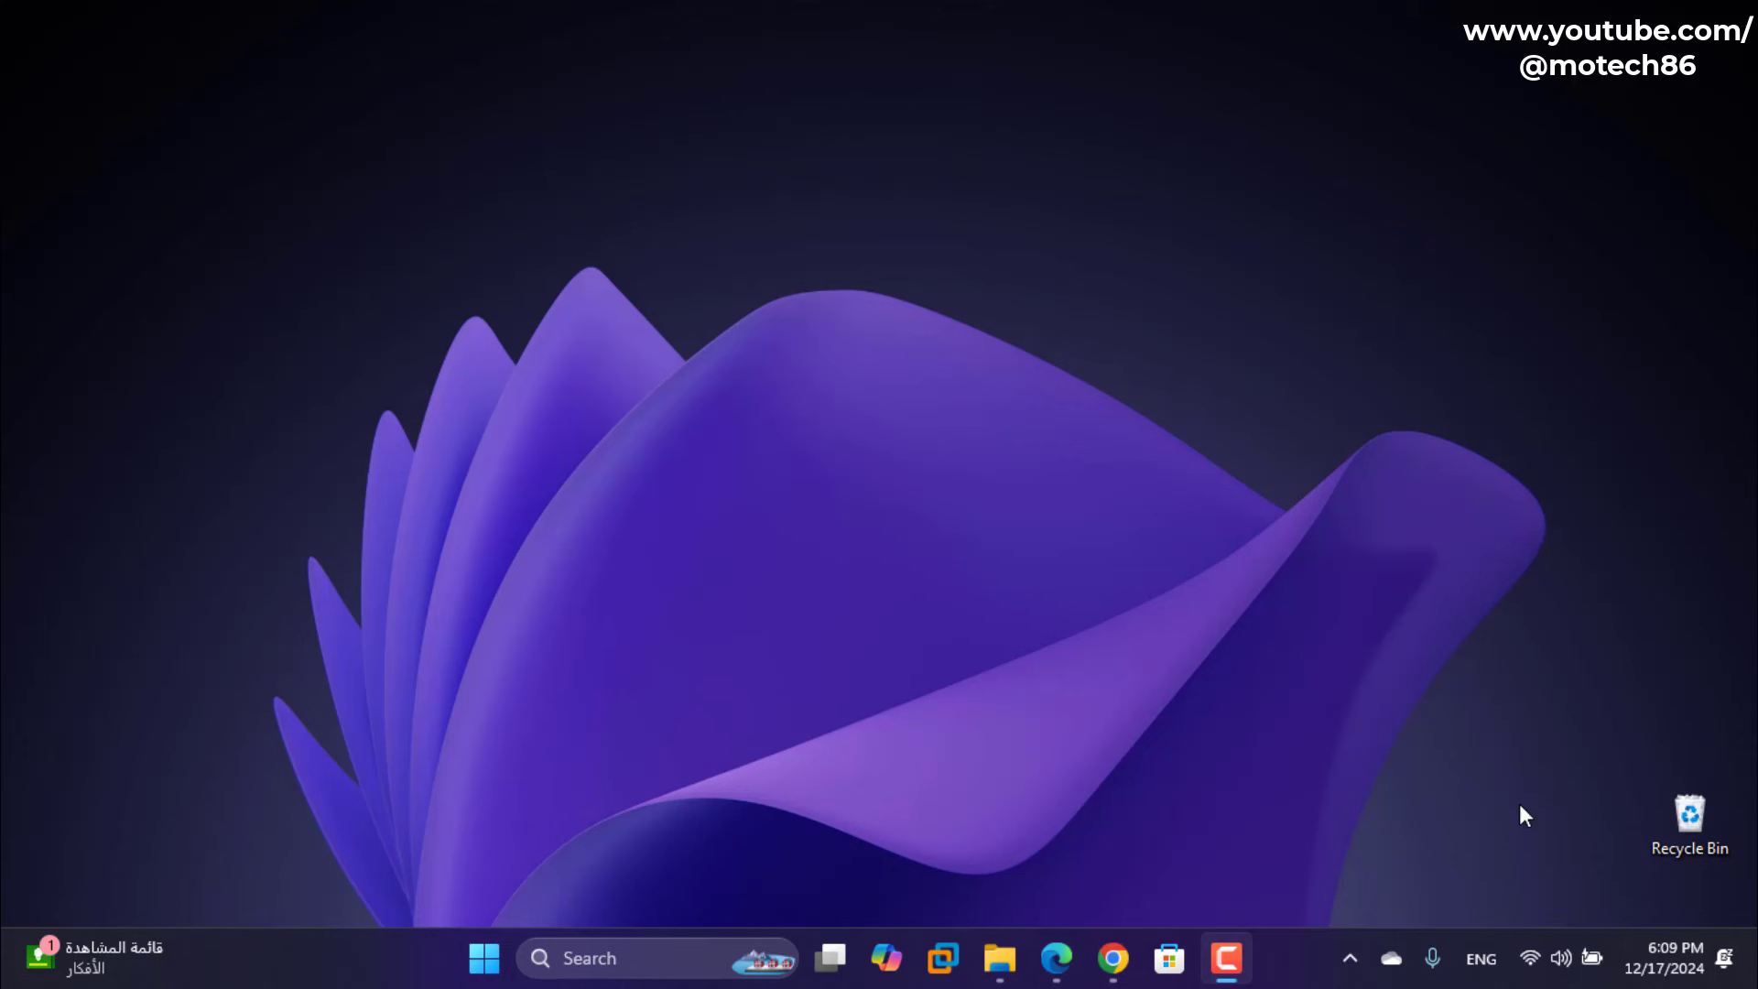
Step: Switch to the Edge window with the Memory YouTube channel and look through its list of videos
mouse_move(1062, 952)
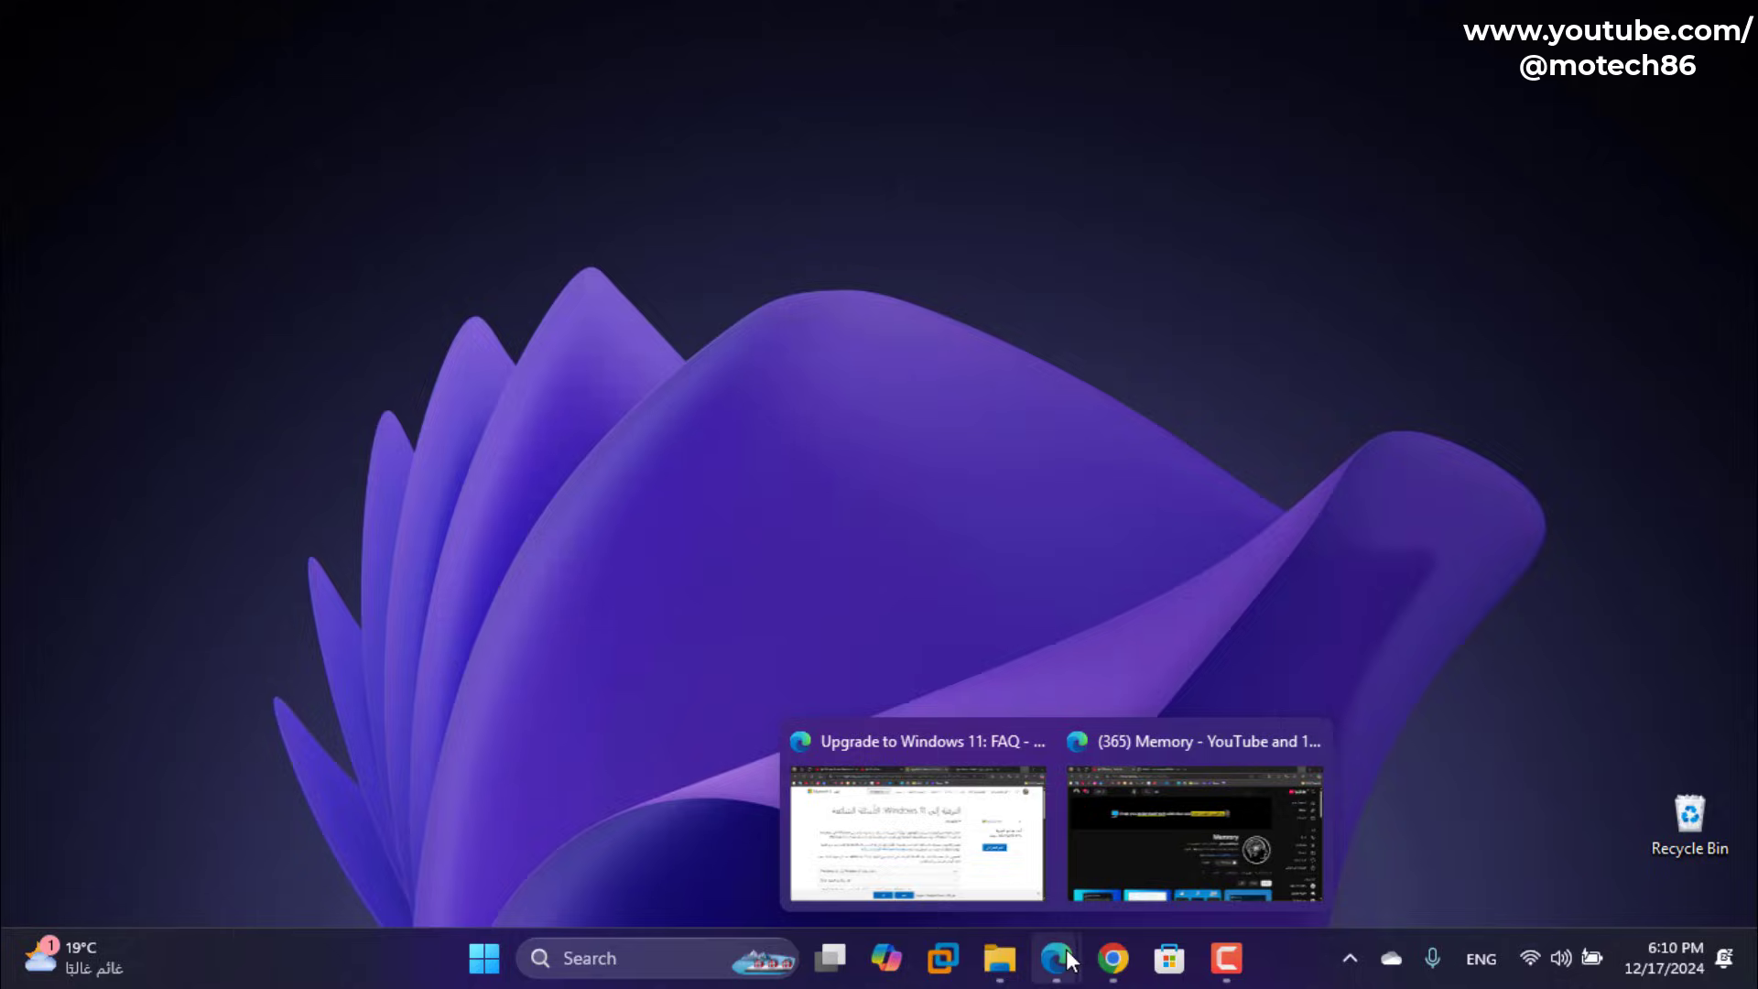
left_click(1146, 810)
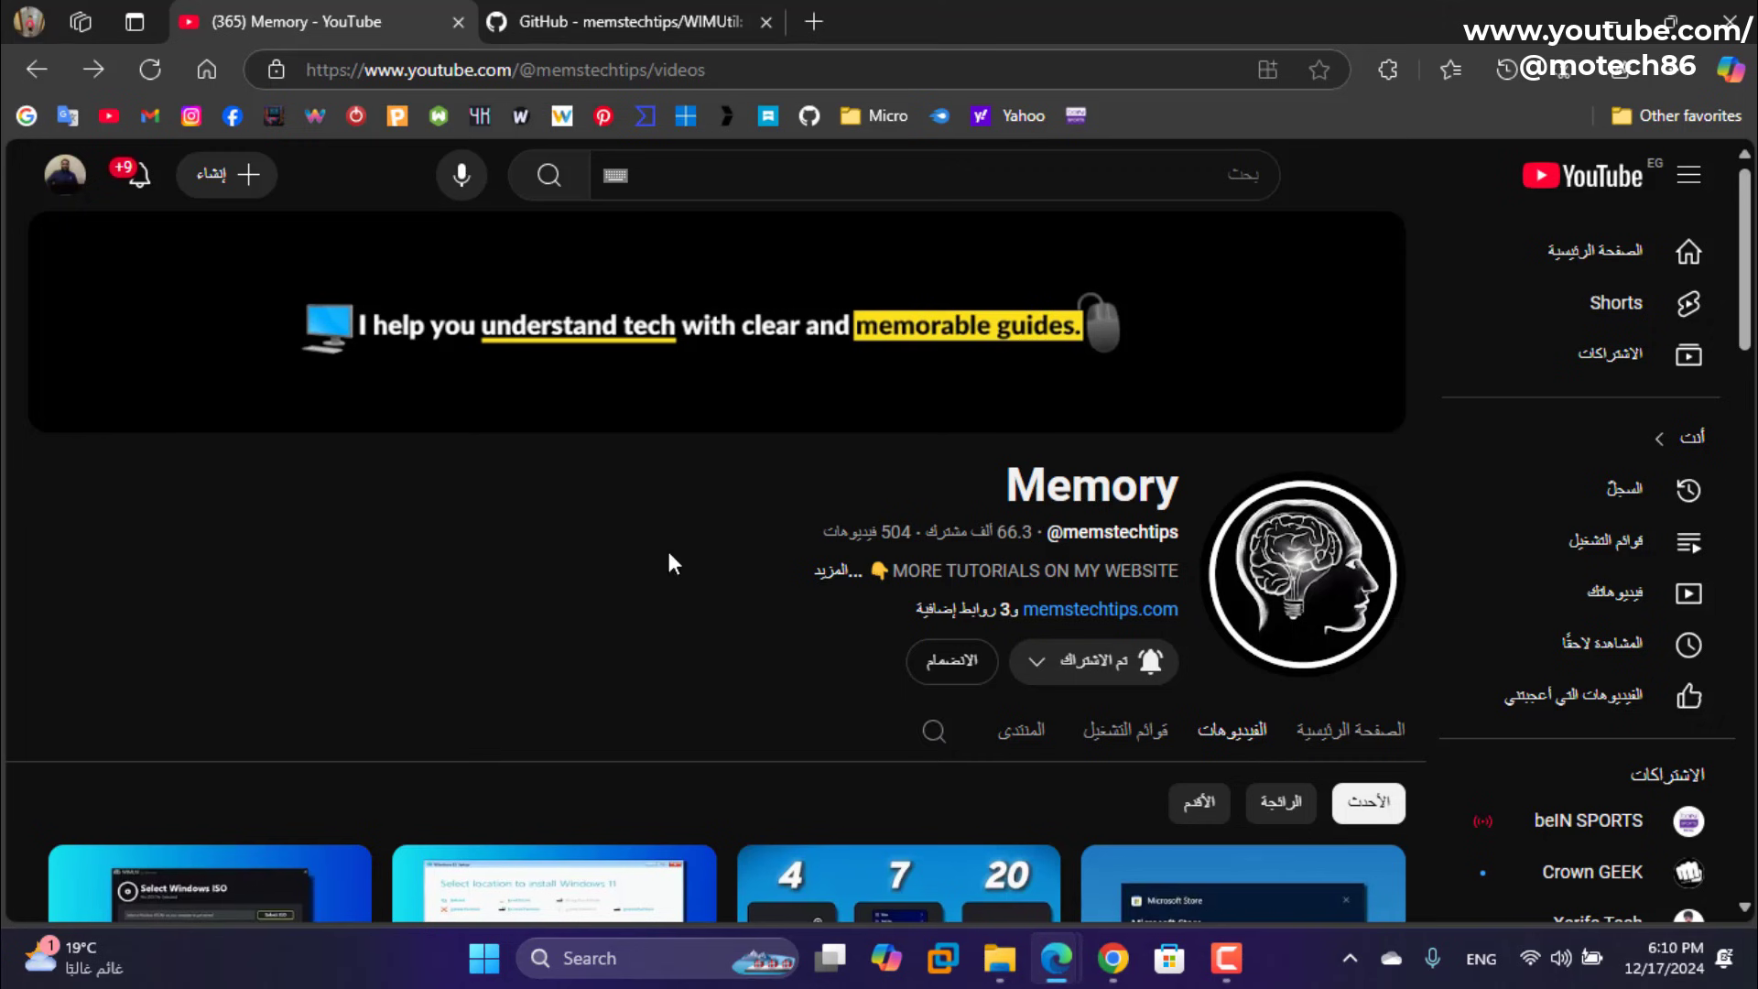
scroll(471, 581, "down", 8)
scroll(253, 586, "down", 3)
scroll(483, 586, "up", 10)
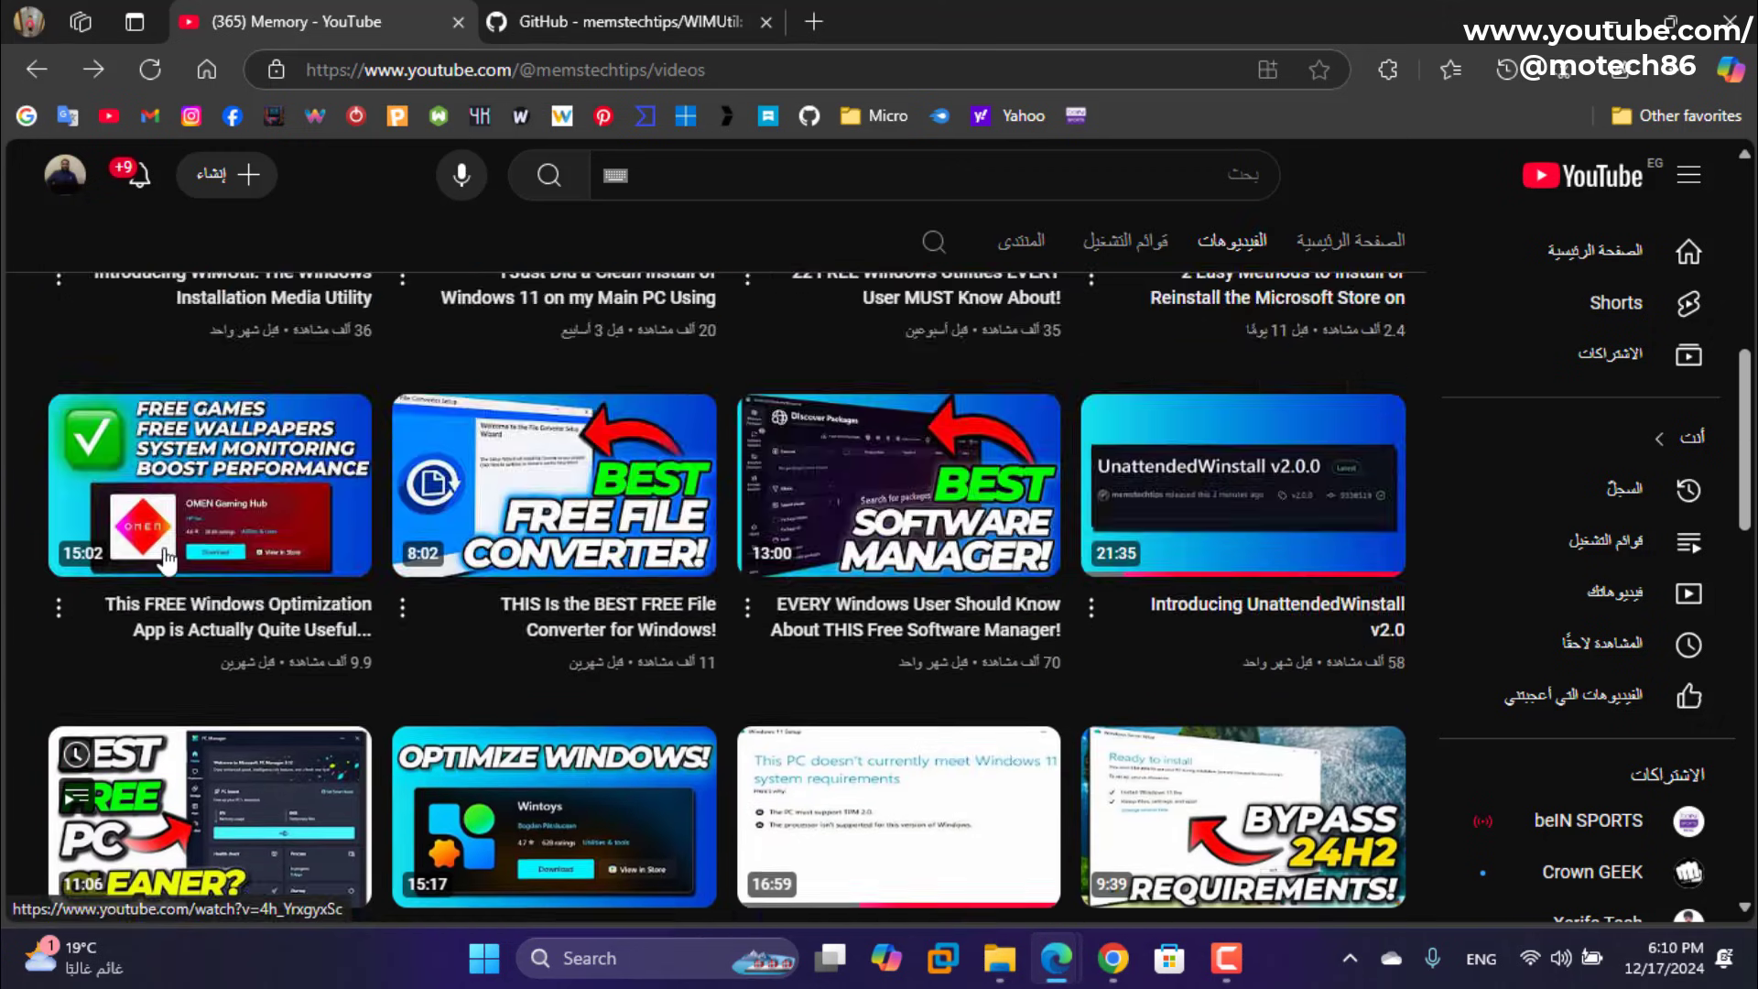
Step: Copy the PowerShell launch command from the README of the memstechtips/WIMUtil GitHub repository and minimize the browser
left_click(576, 16)
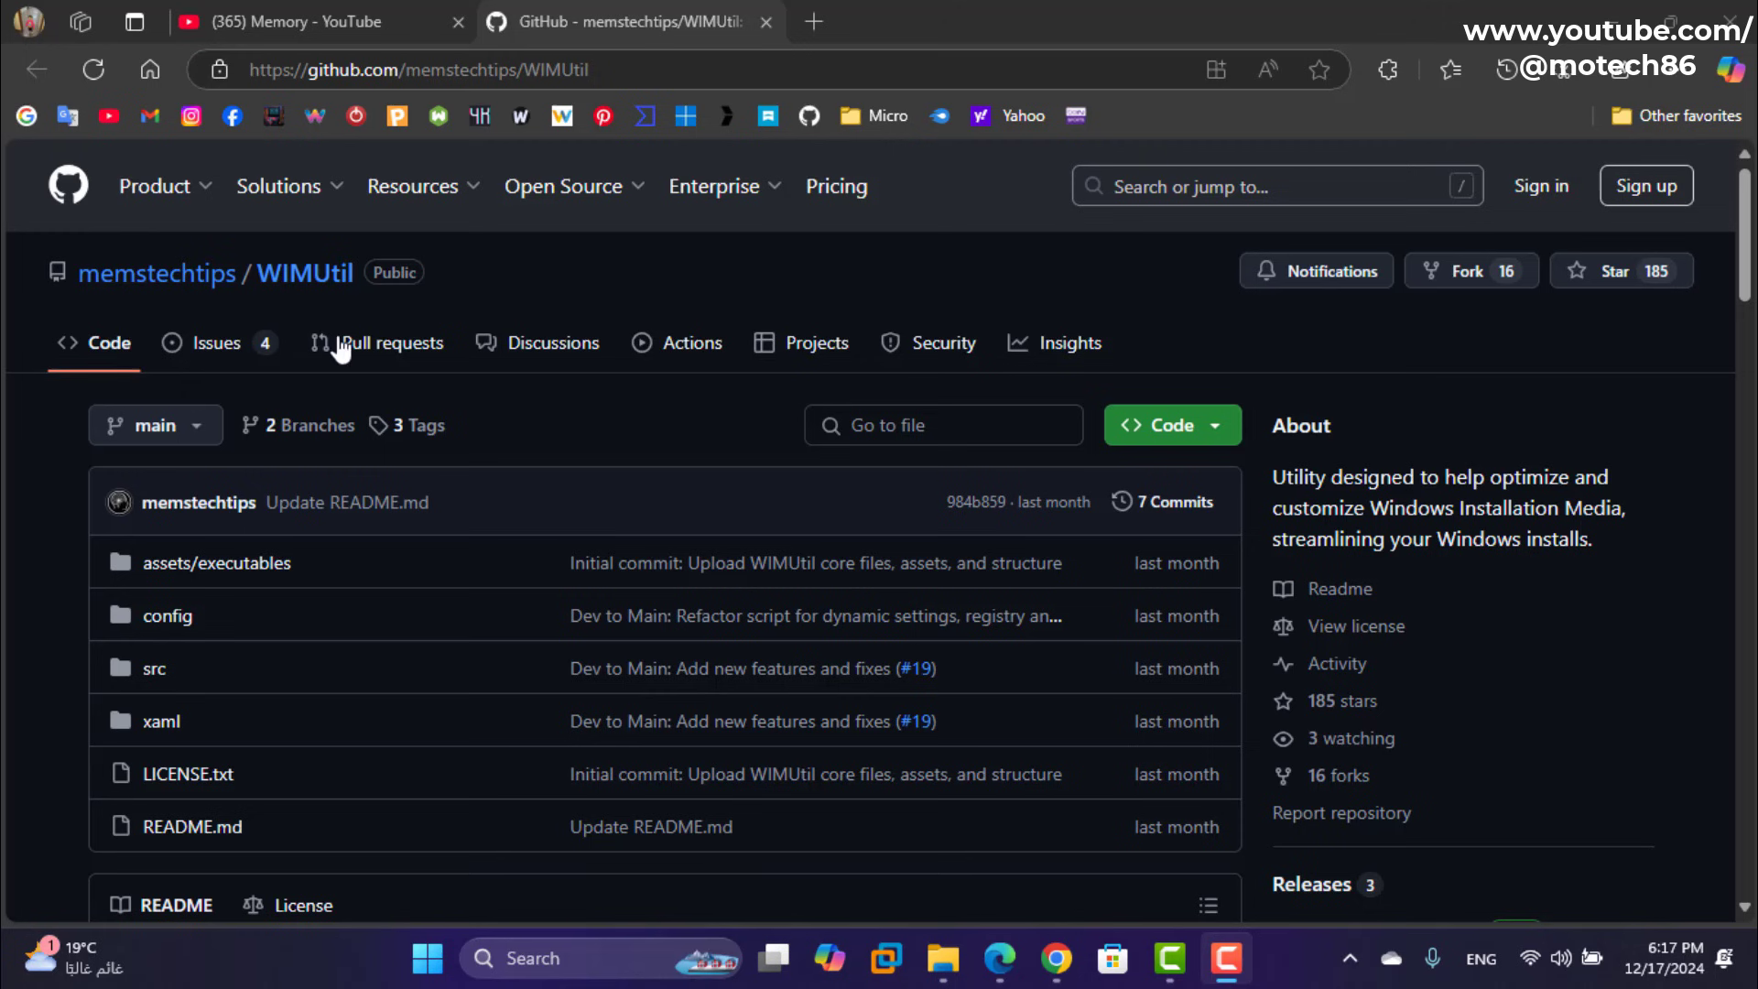
scroll(31, 471, "down", 5)
scroll(90, 492, "down", 20)
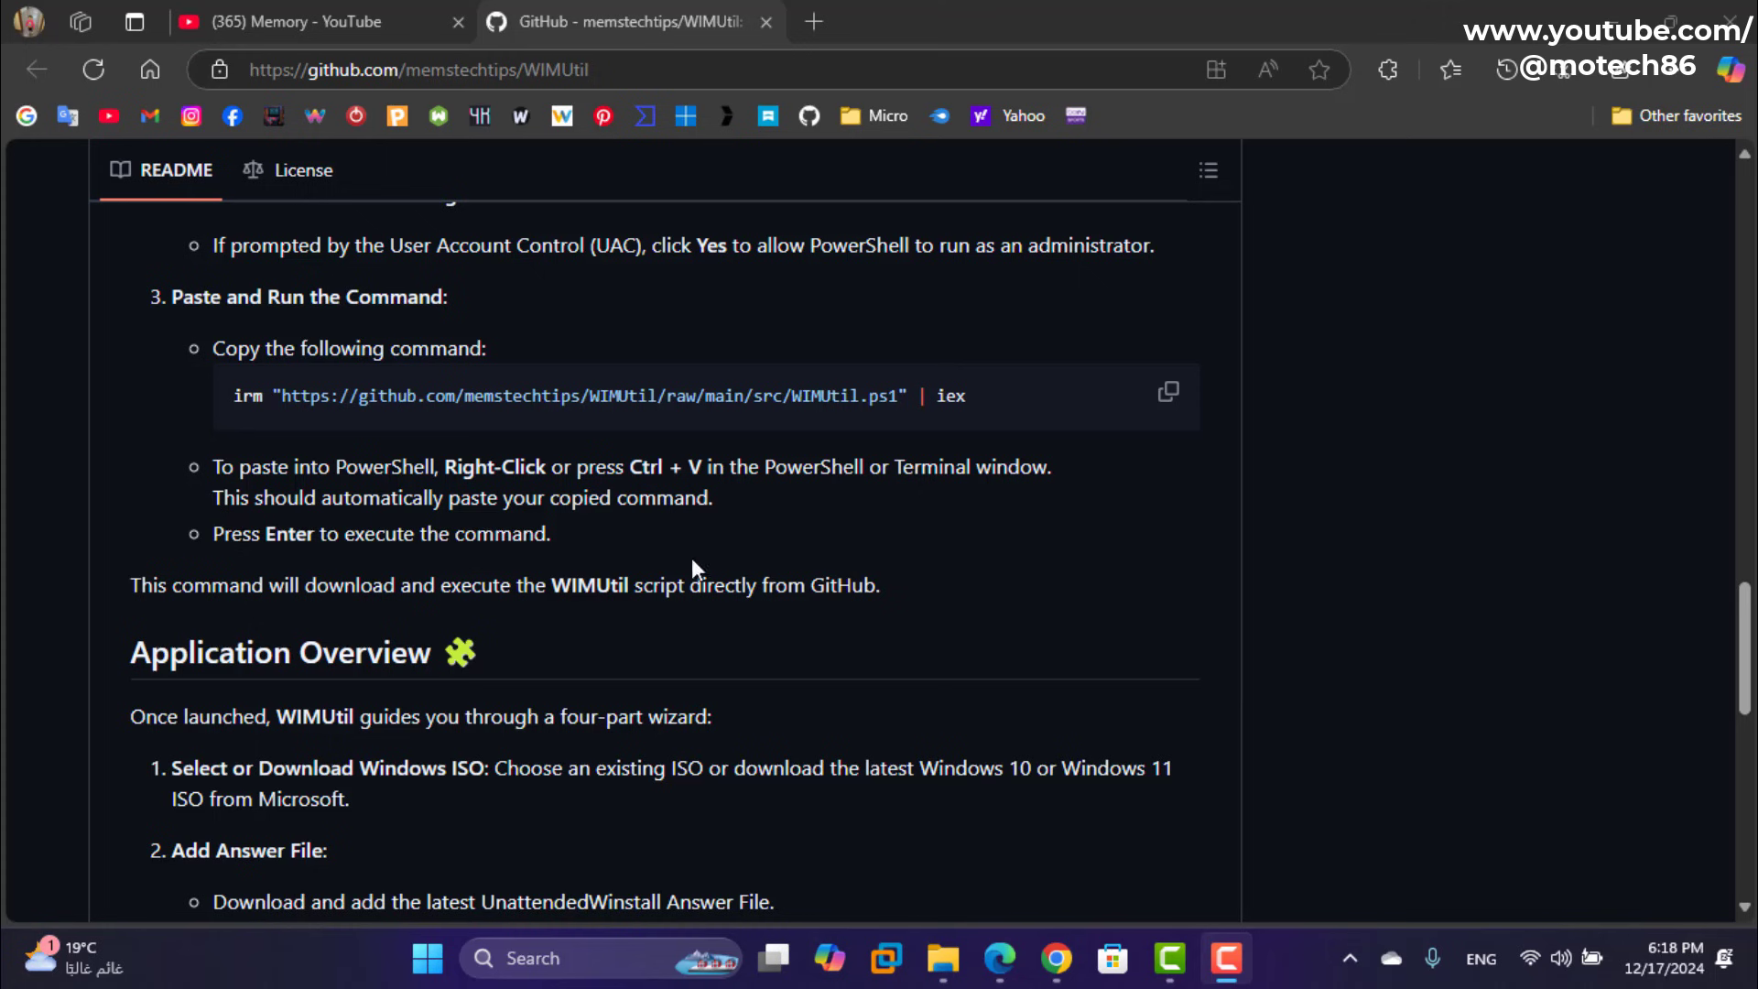
left_click(1167, 394)
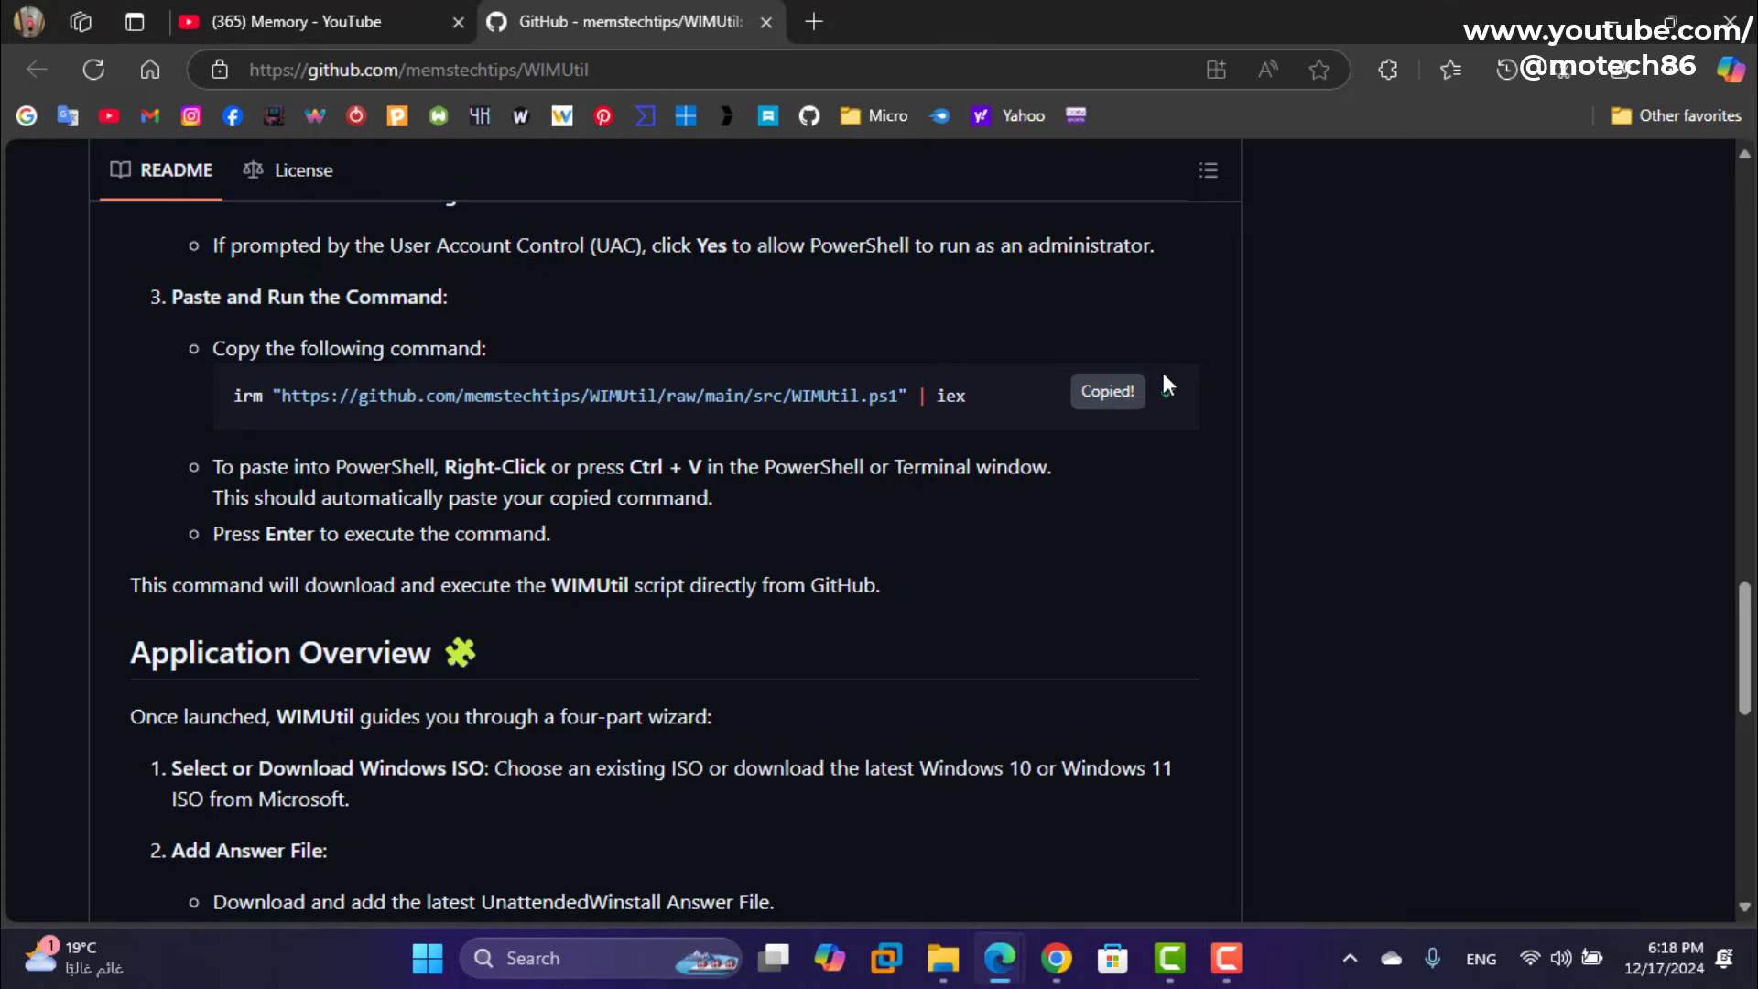
left_click(1611, 20)
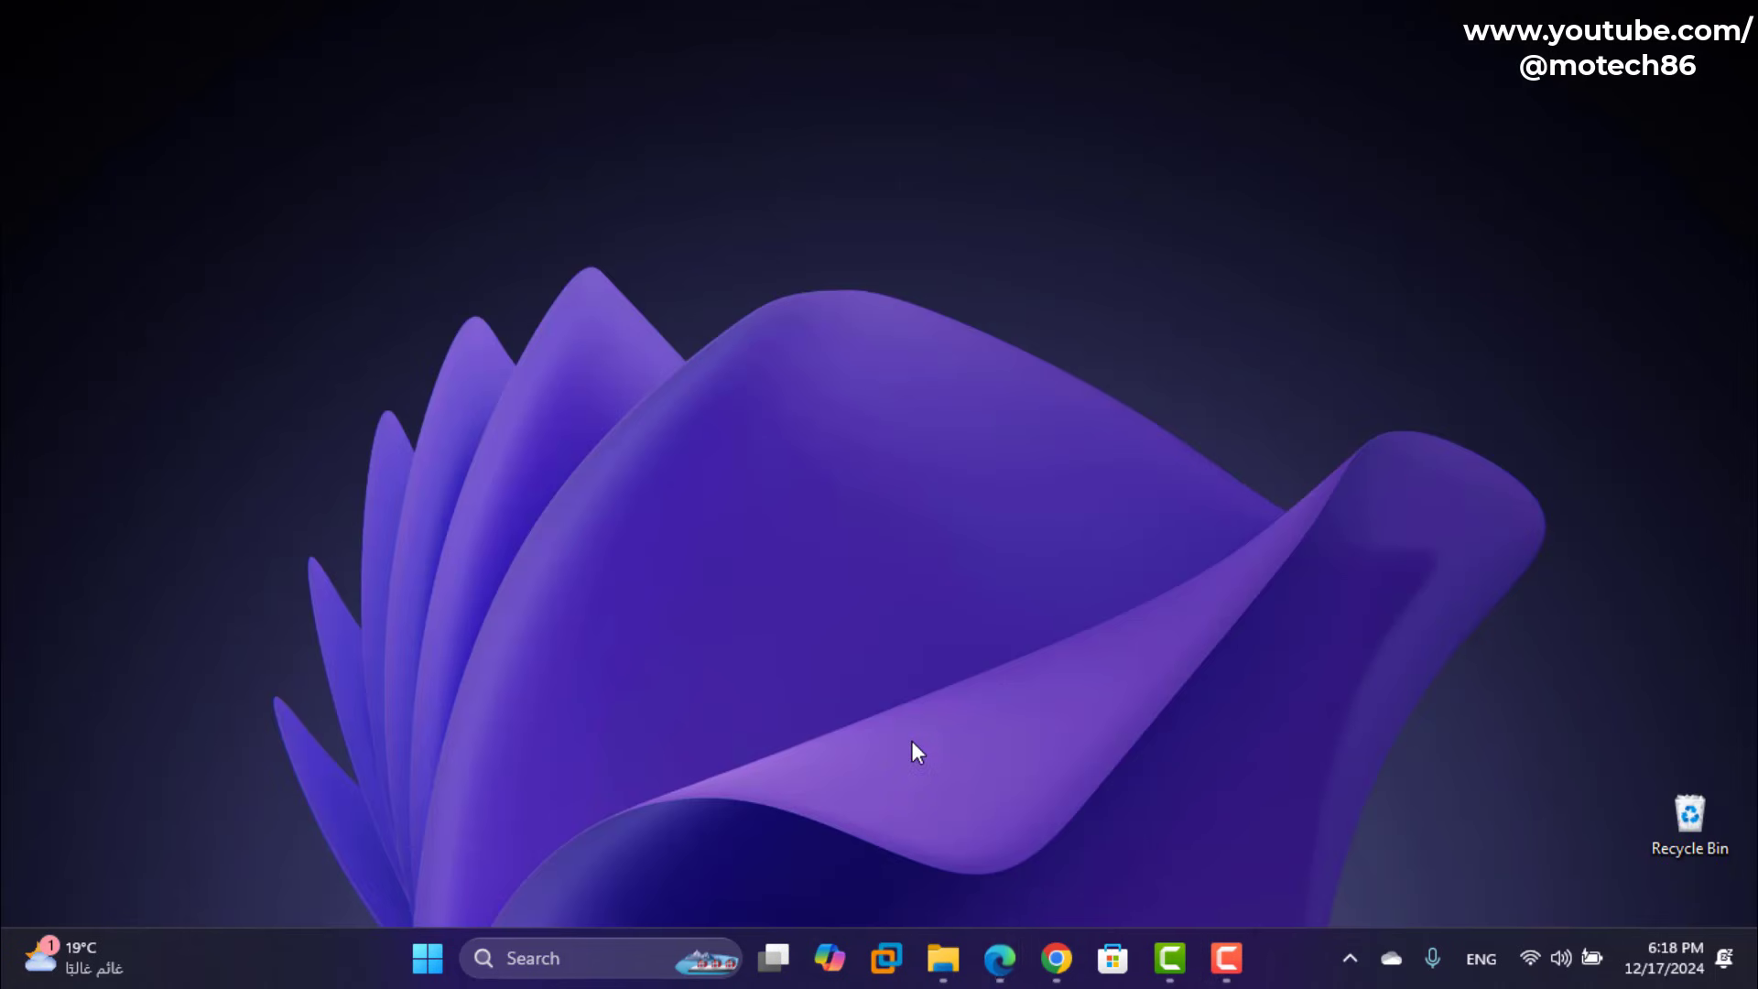
Step: Find Windows PowerShell through the Windows search and run it as administrator
left_click(599, 950)
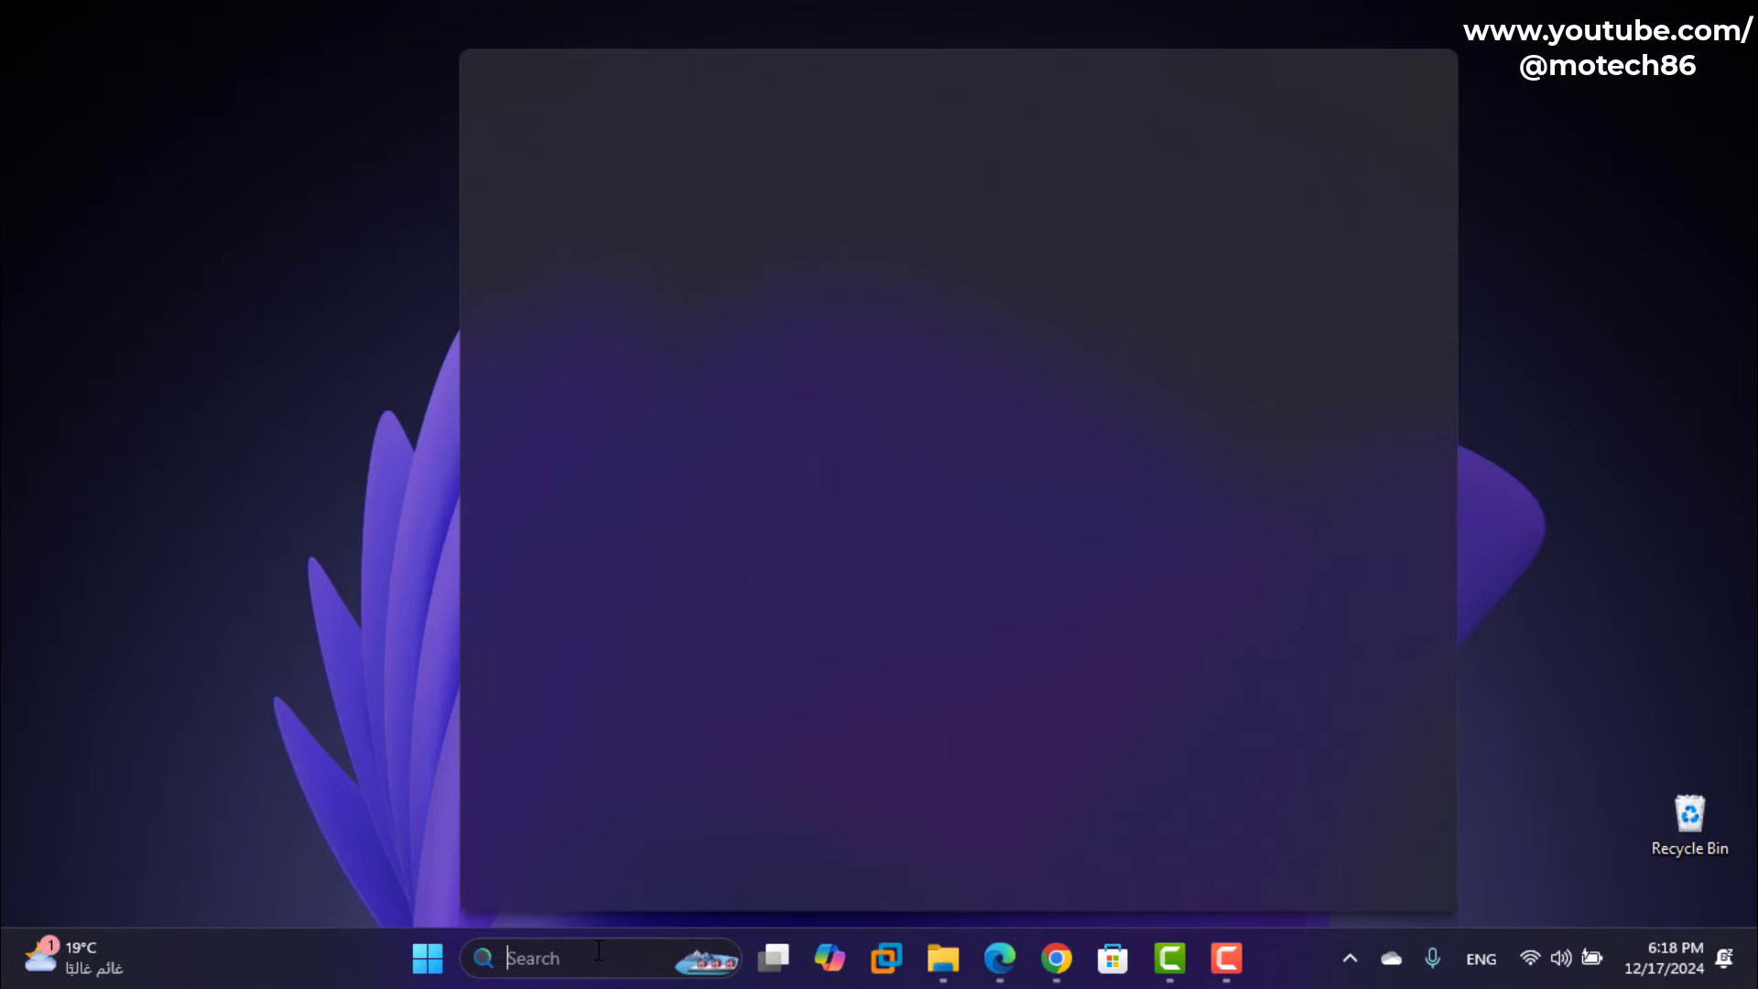
type("po")
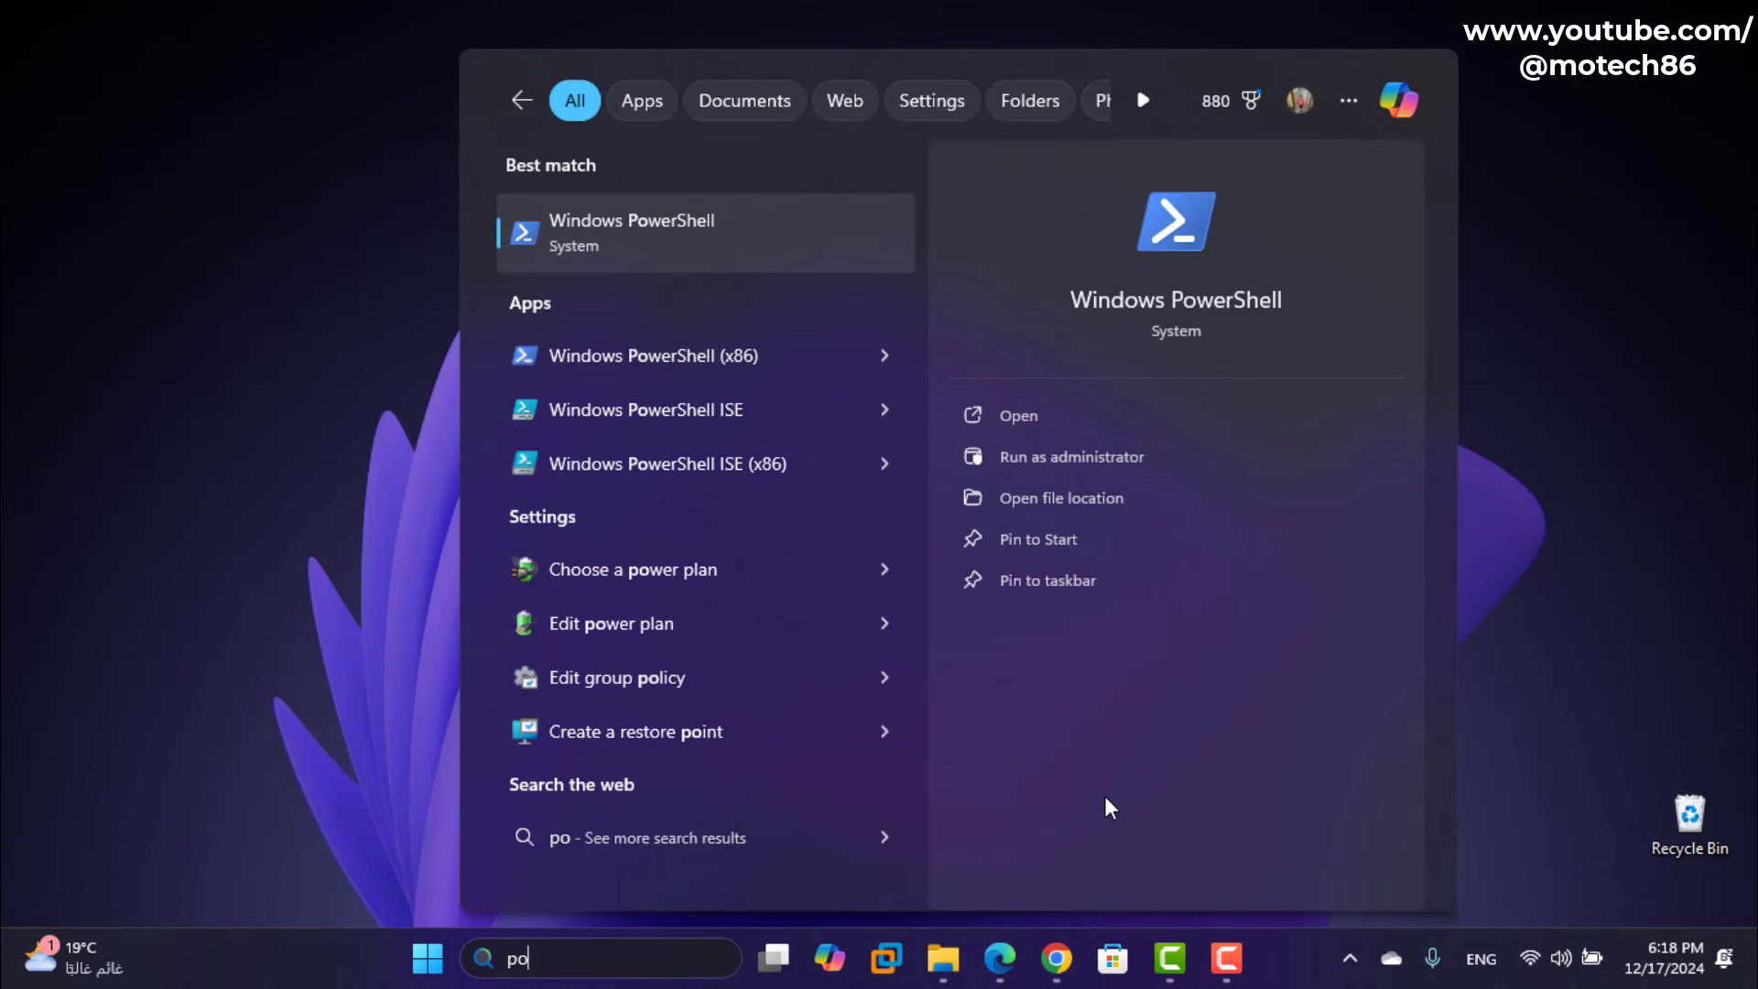
left_click(1075, 460)
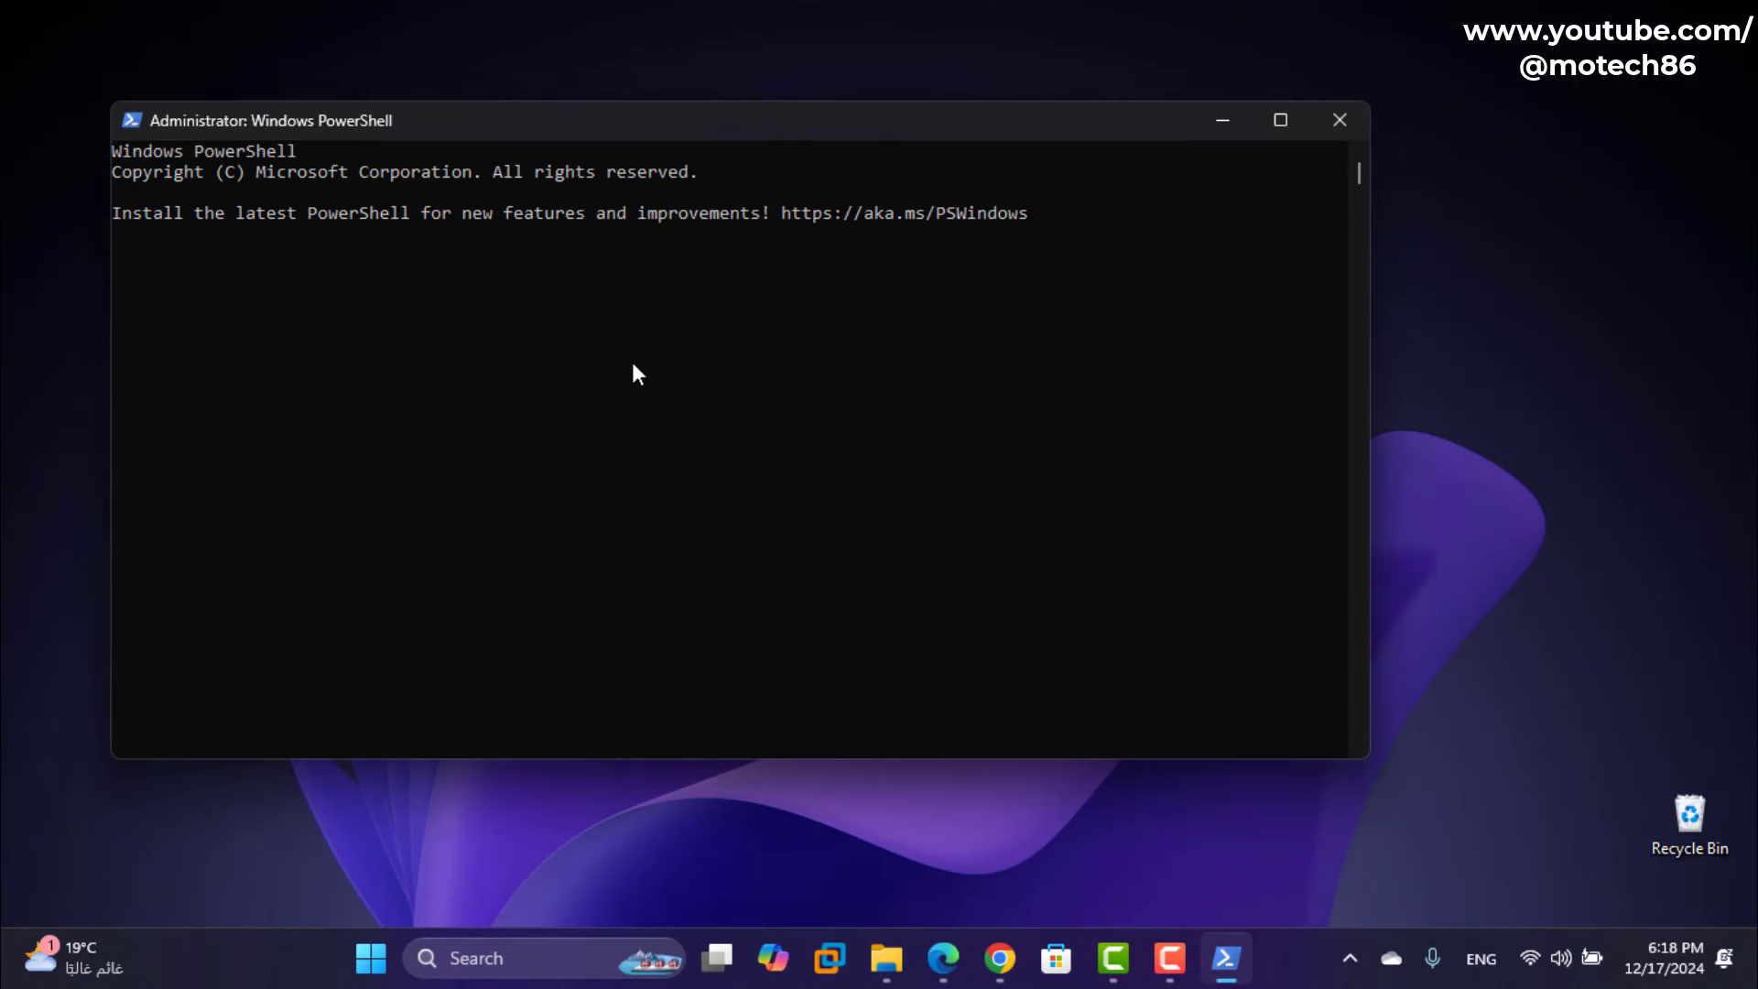
key("ctrl+v")
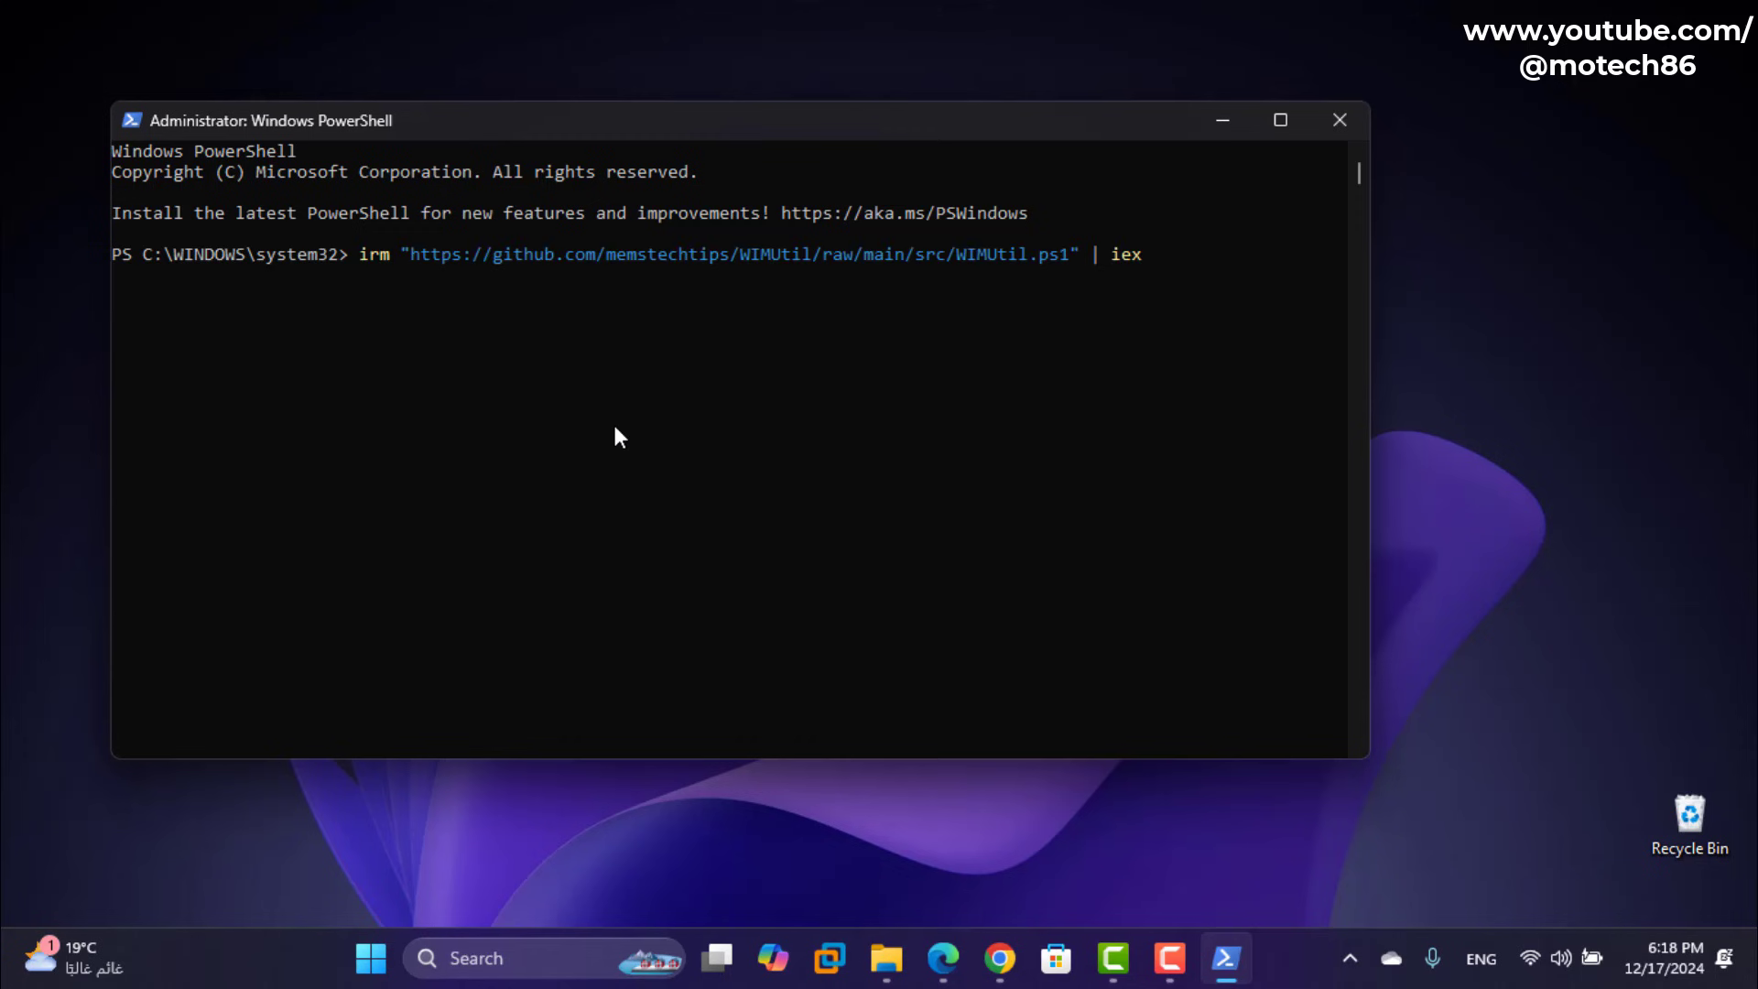
key("Return")
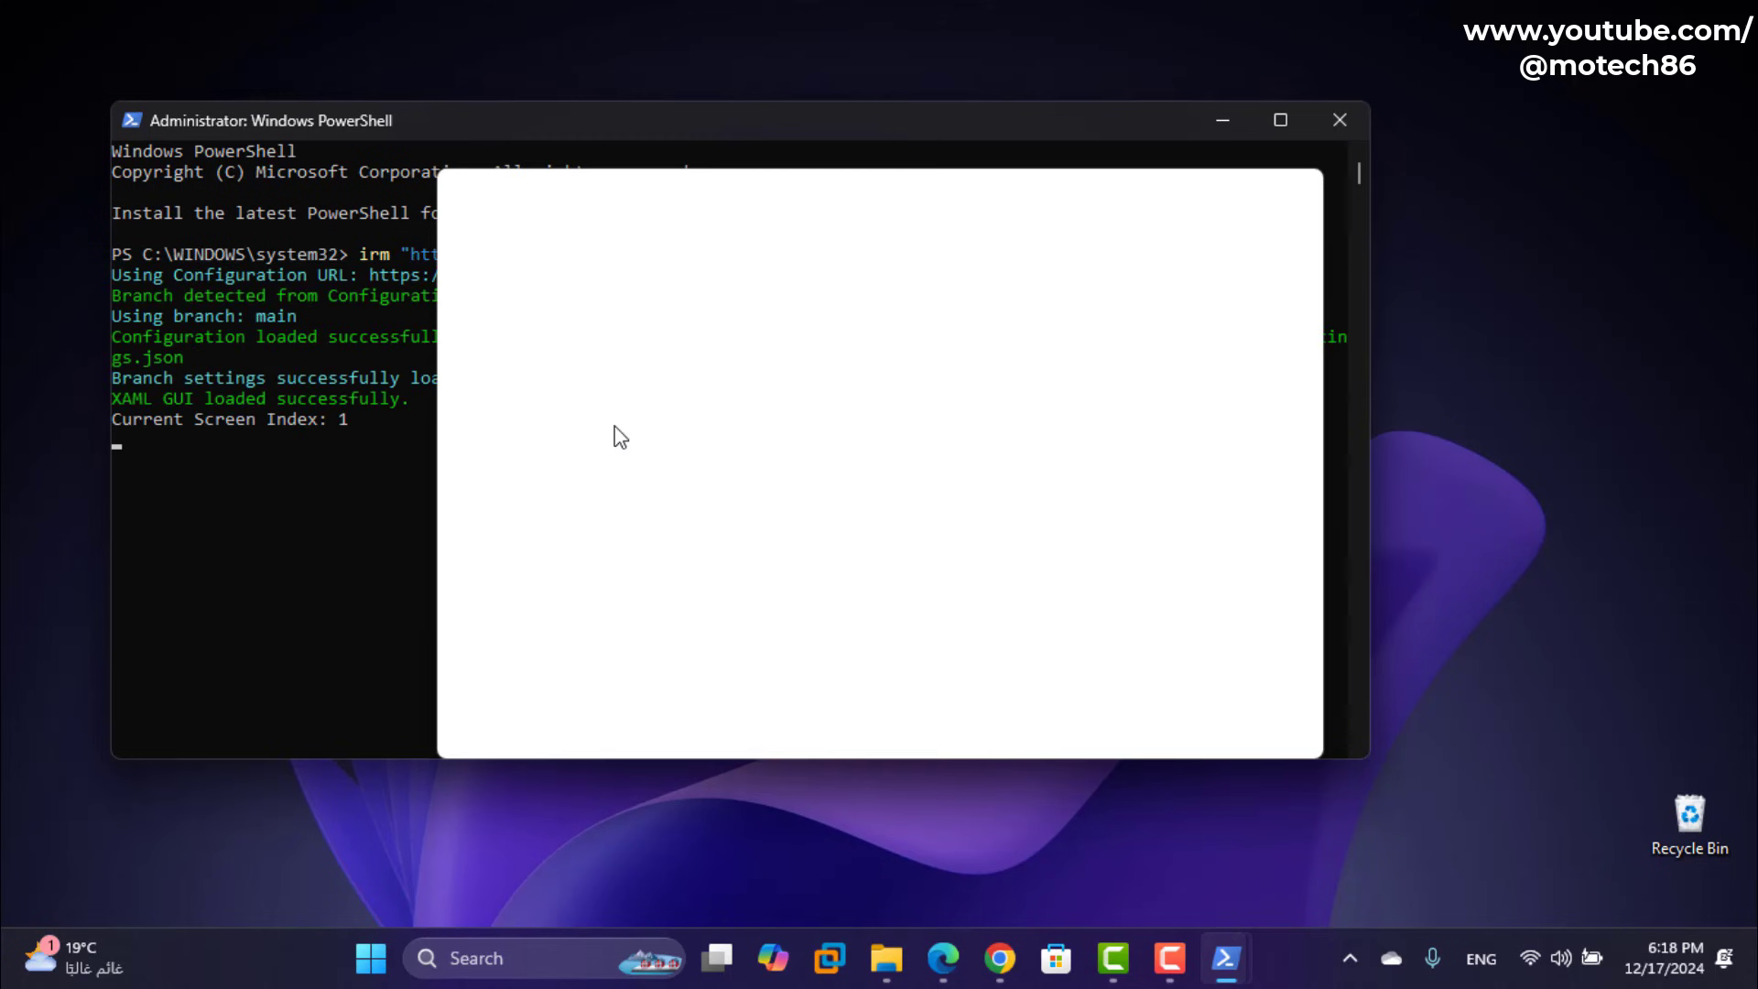
left_click(1223, 119)
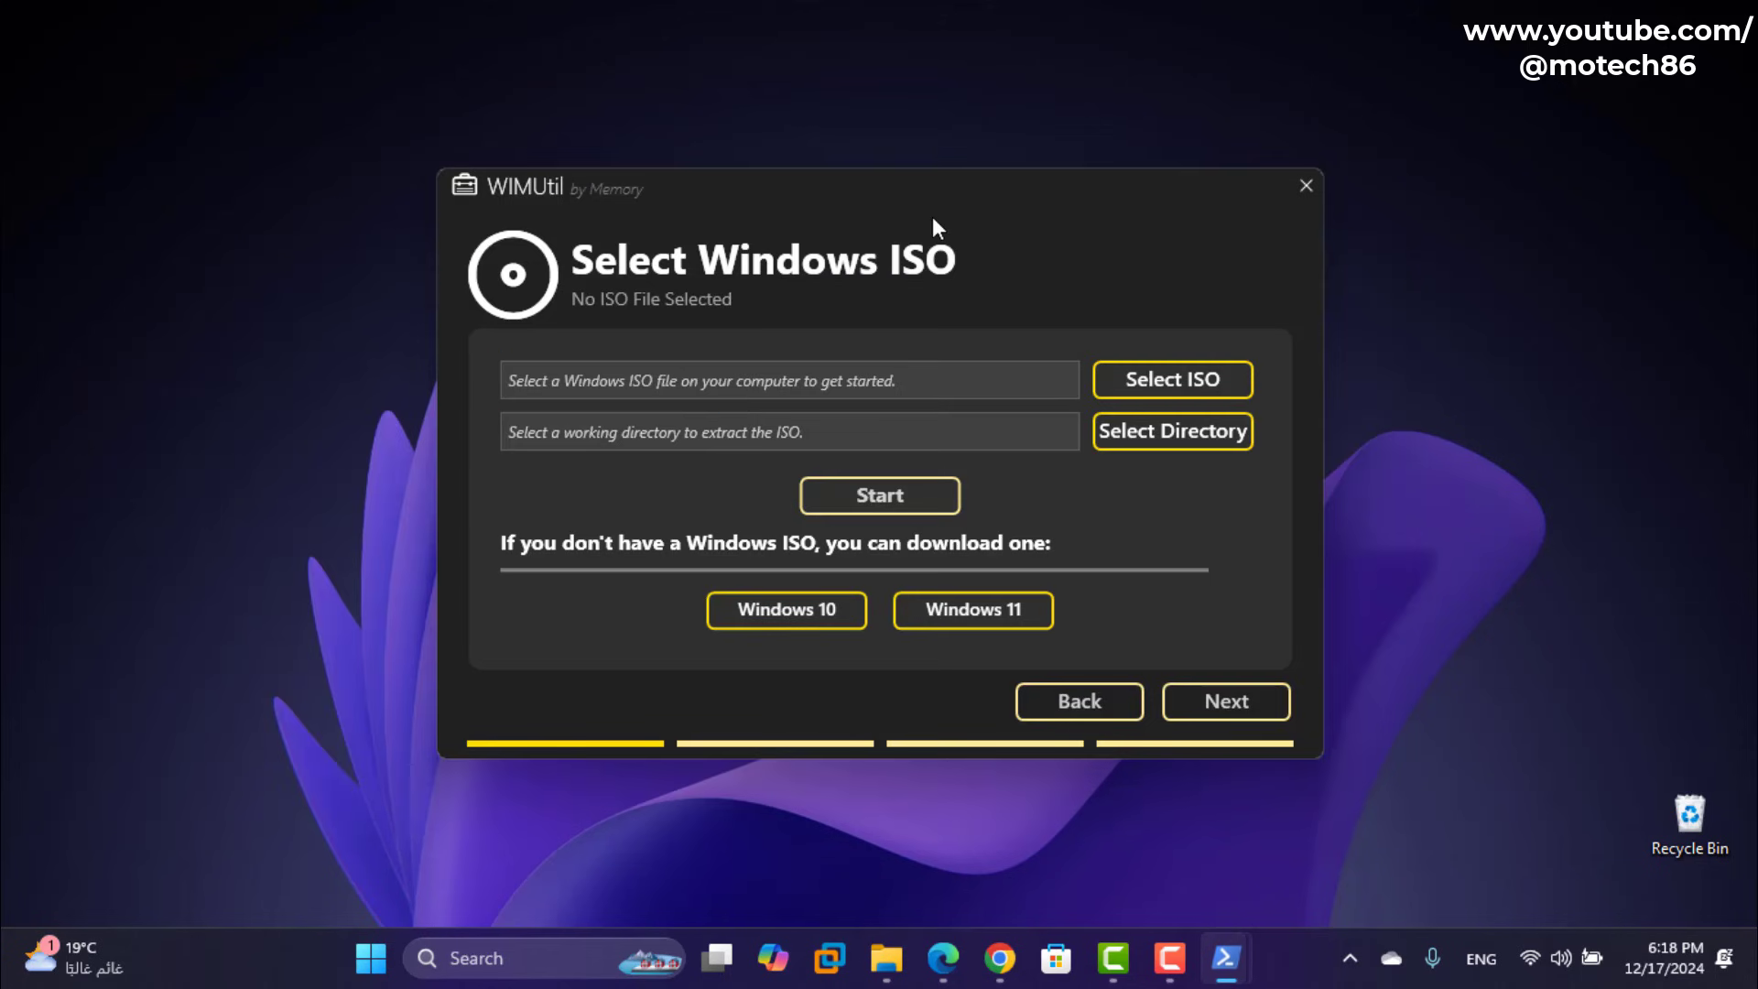
left_click_drag(894, 193, 808, 167)
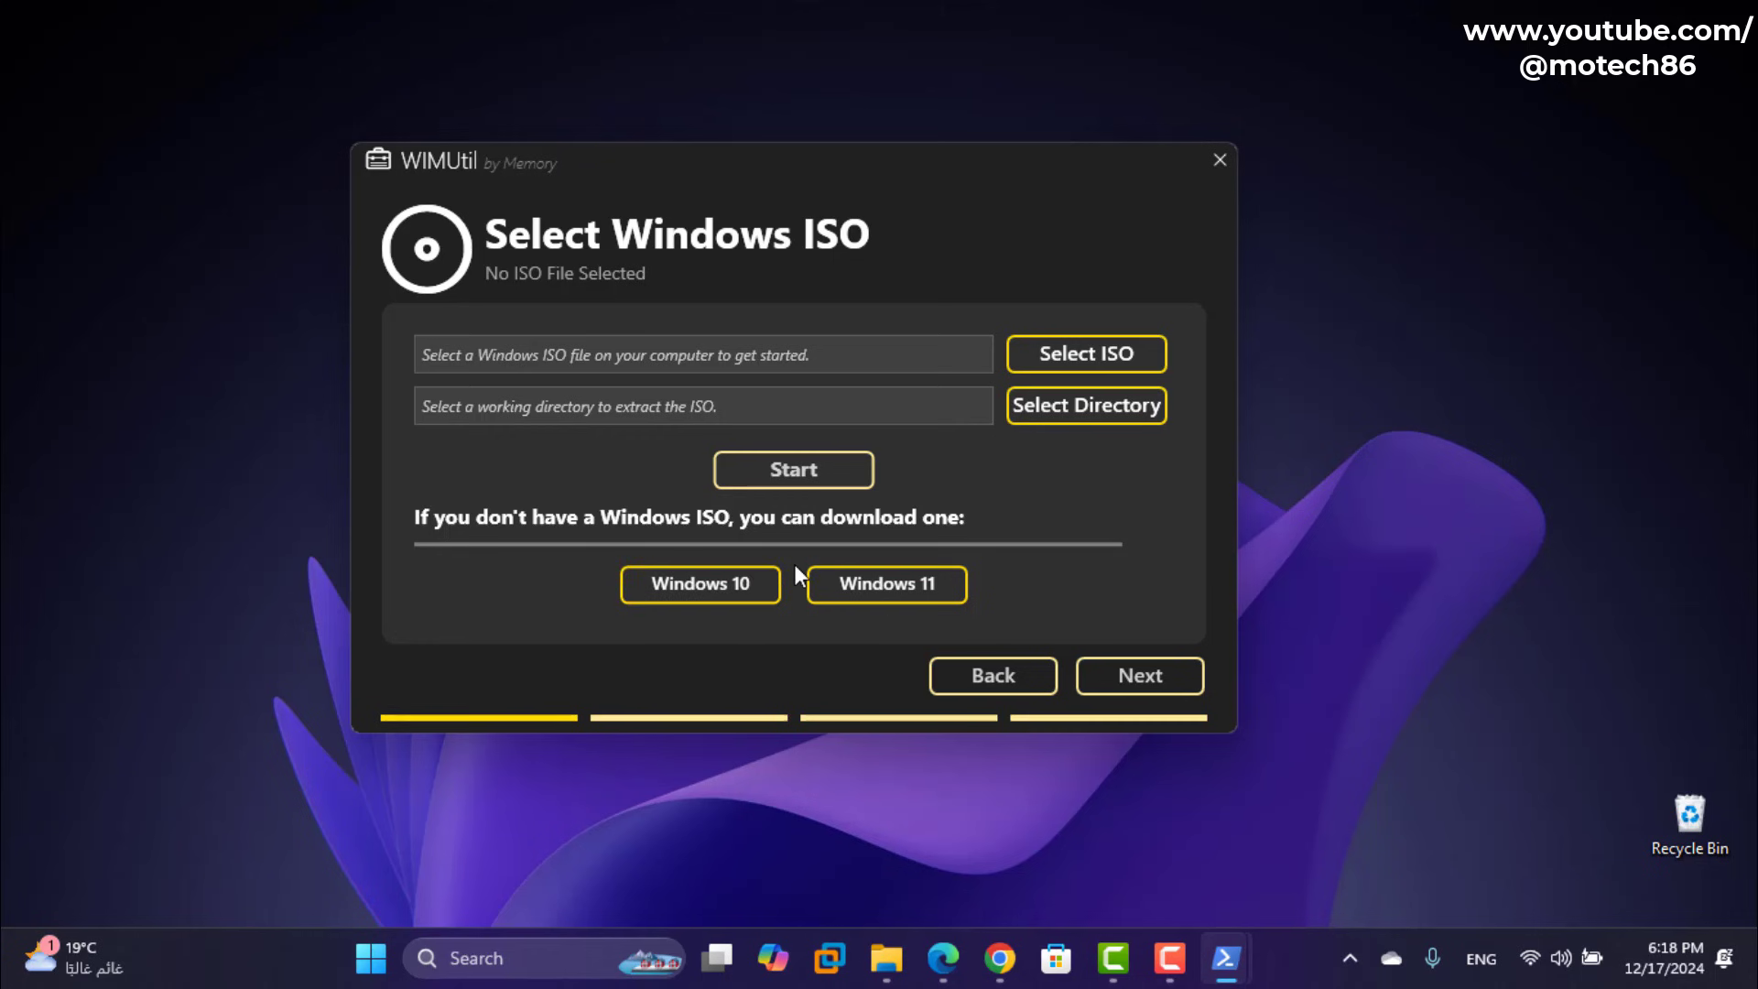
Step: Open Microsoft's Windows 10 download page from WIMUtil, always using Microsoft Edge for https links, and return to the wizard
left_click(678, 591)
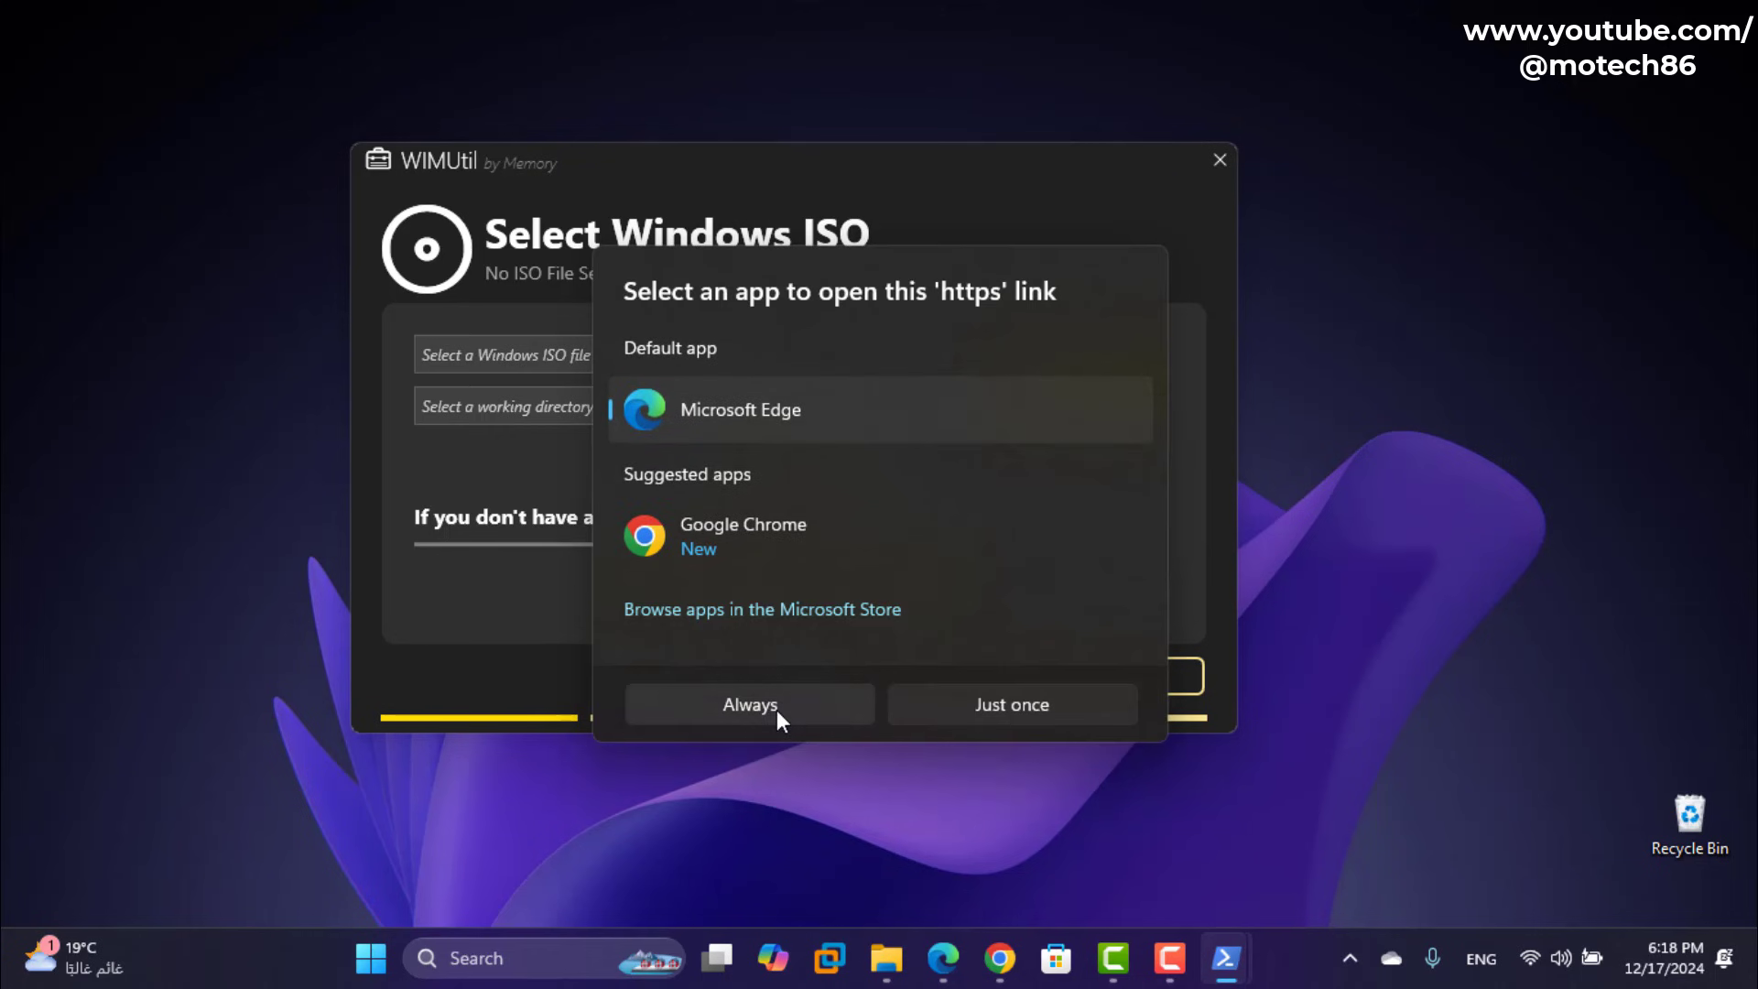
left_click(776, 711)
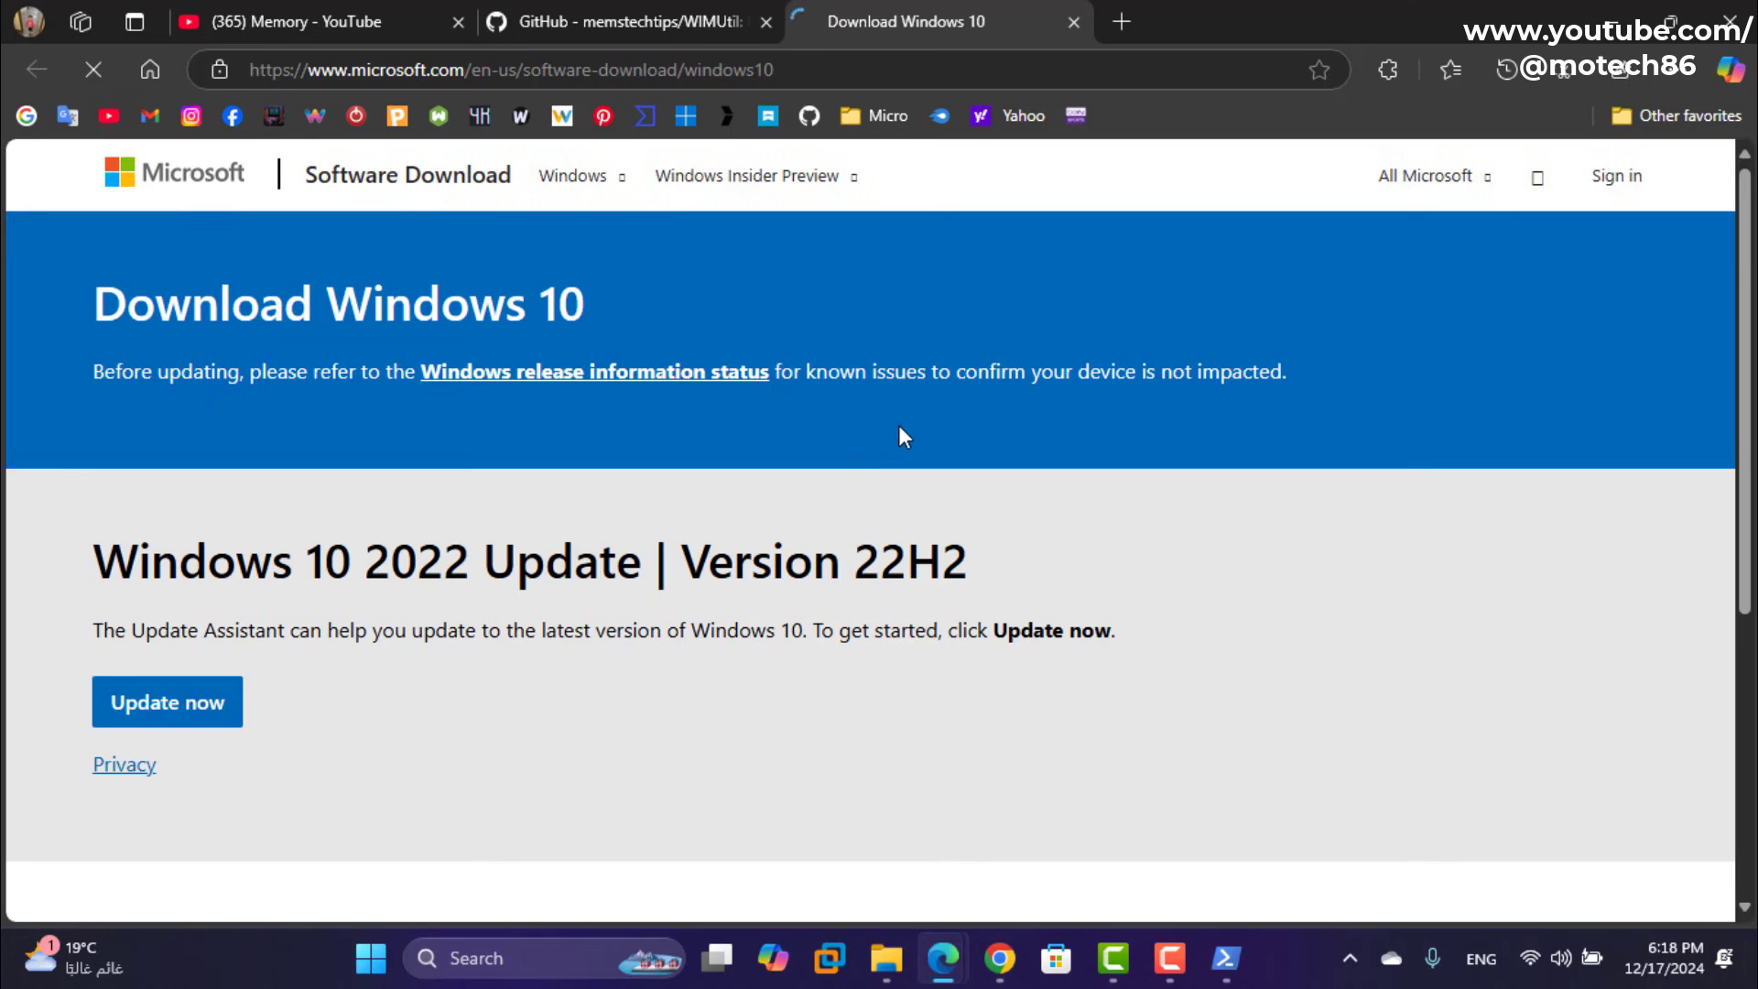
left_click(1611, 21)
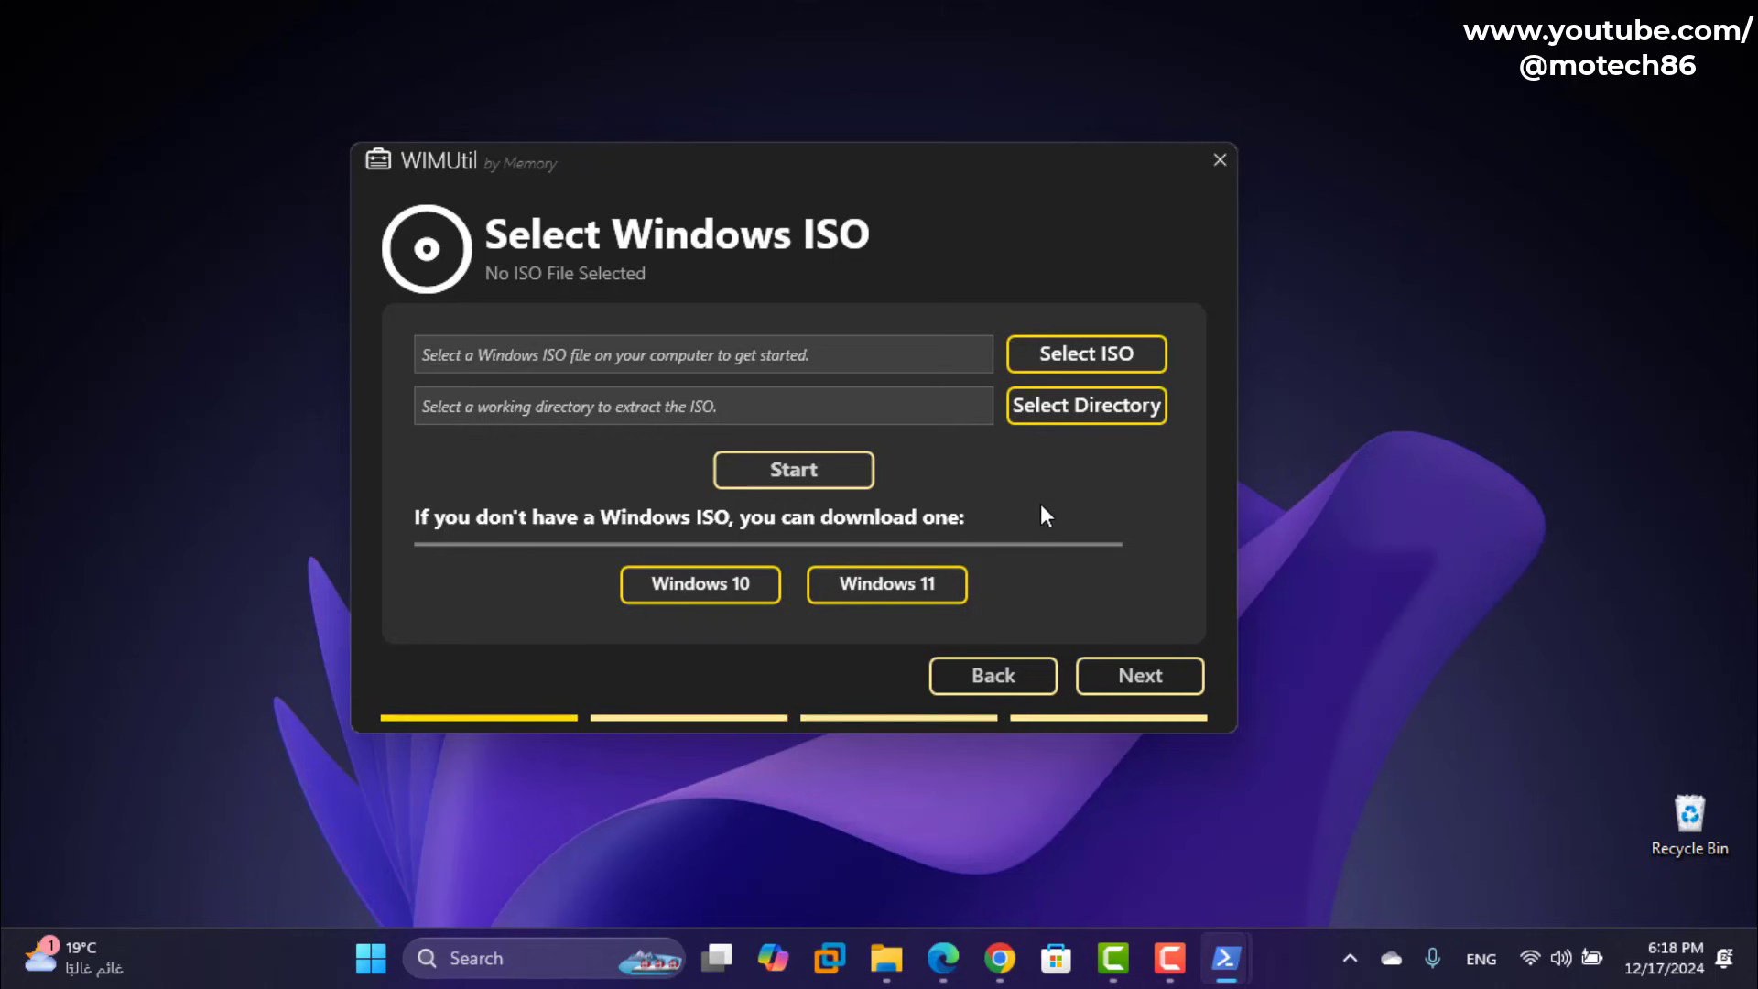
Step: Select Win10_22H2_English_x64v1 from D:\Pro\pro\microsoft as the Windows ISO file
left_click(1087, 353)
double_click(753, 454)
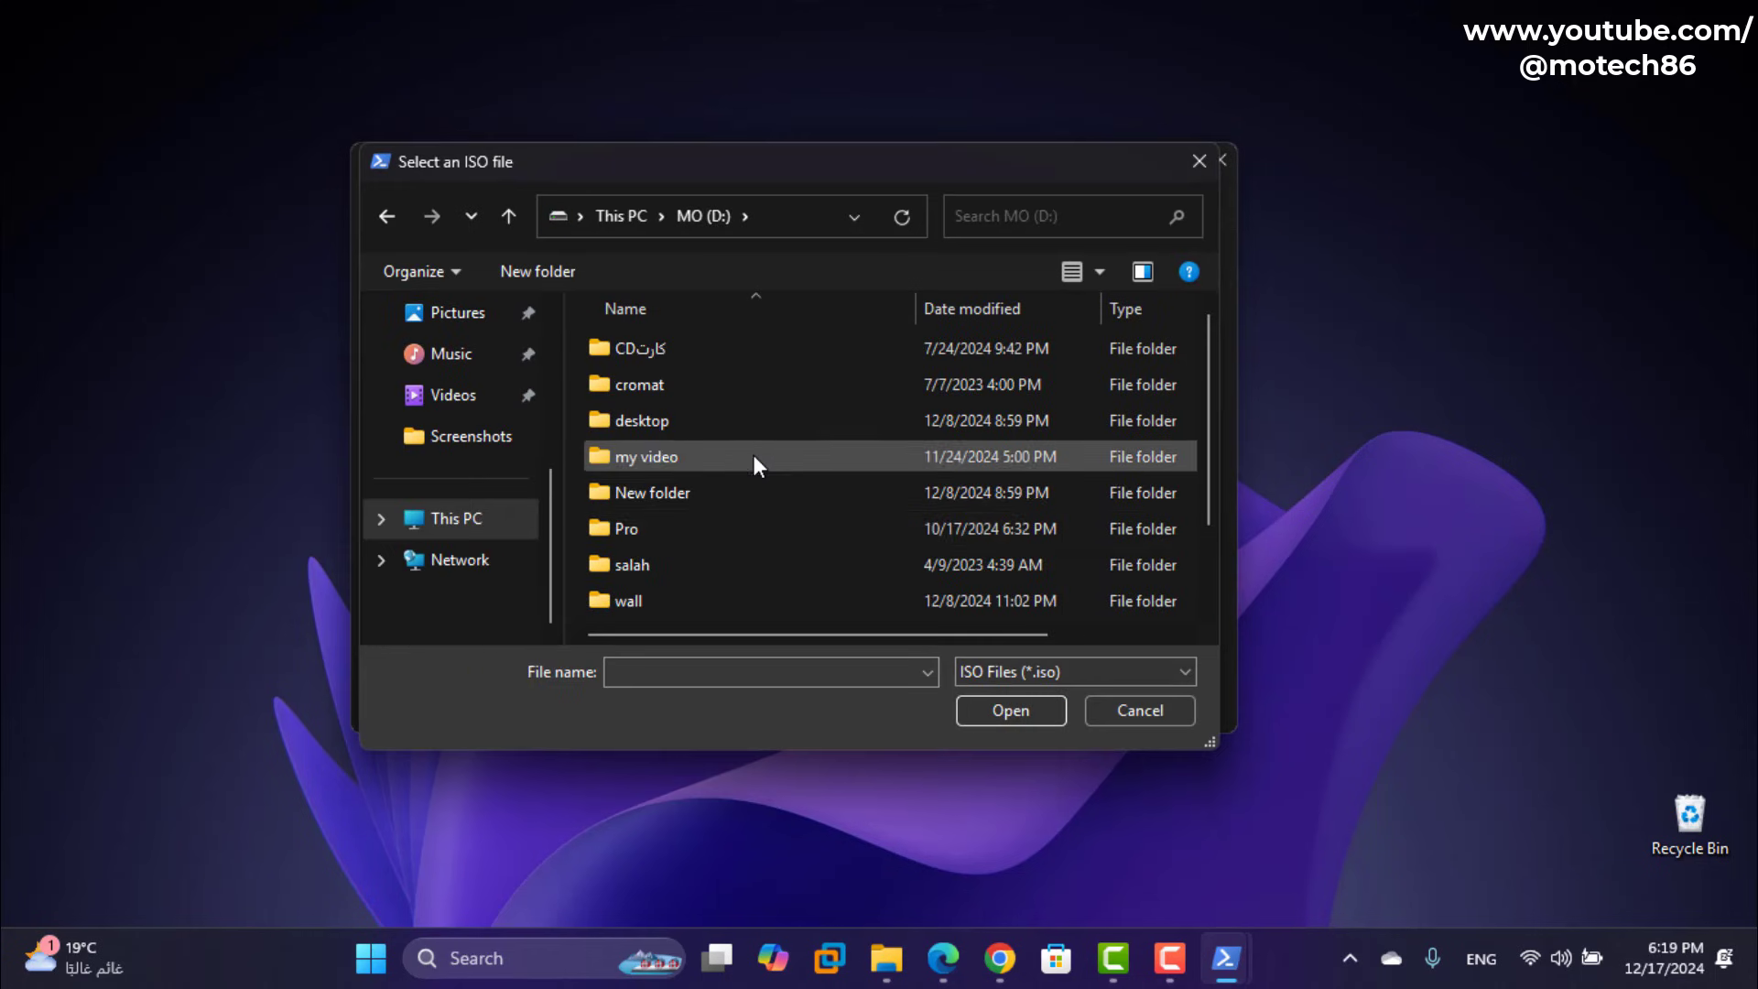
double_click(646, 528)
double_click(641, 348)
scroll(707, 607, "down", 1)
scroll(667, 403, "up", 1)
double_click(668, 418)
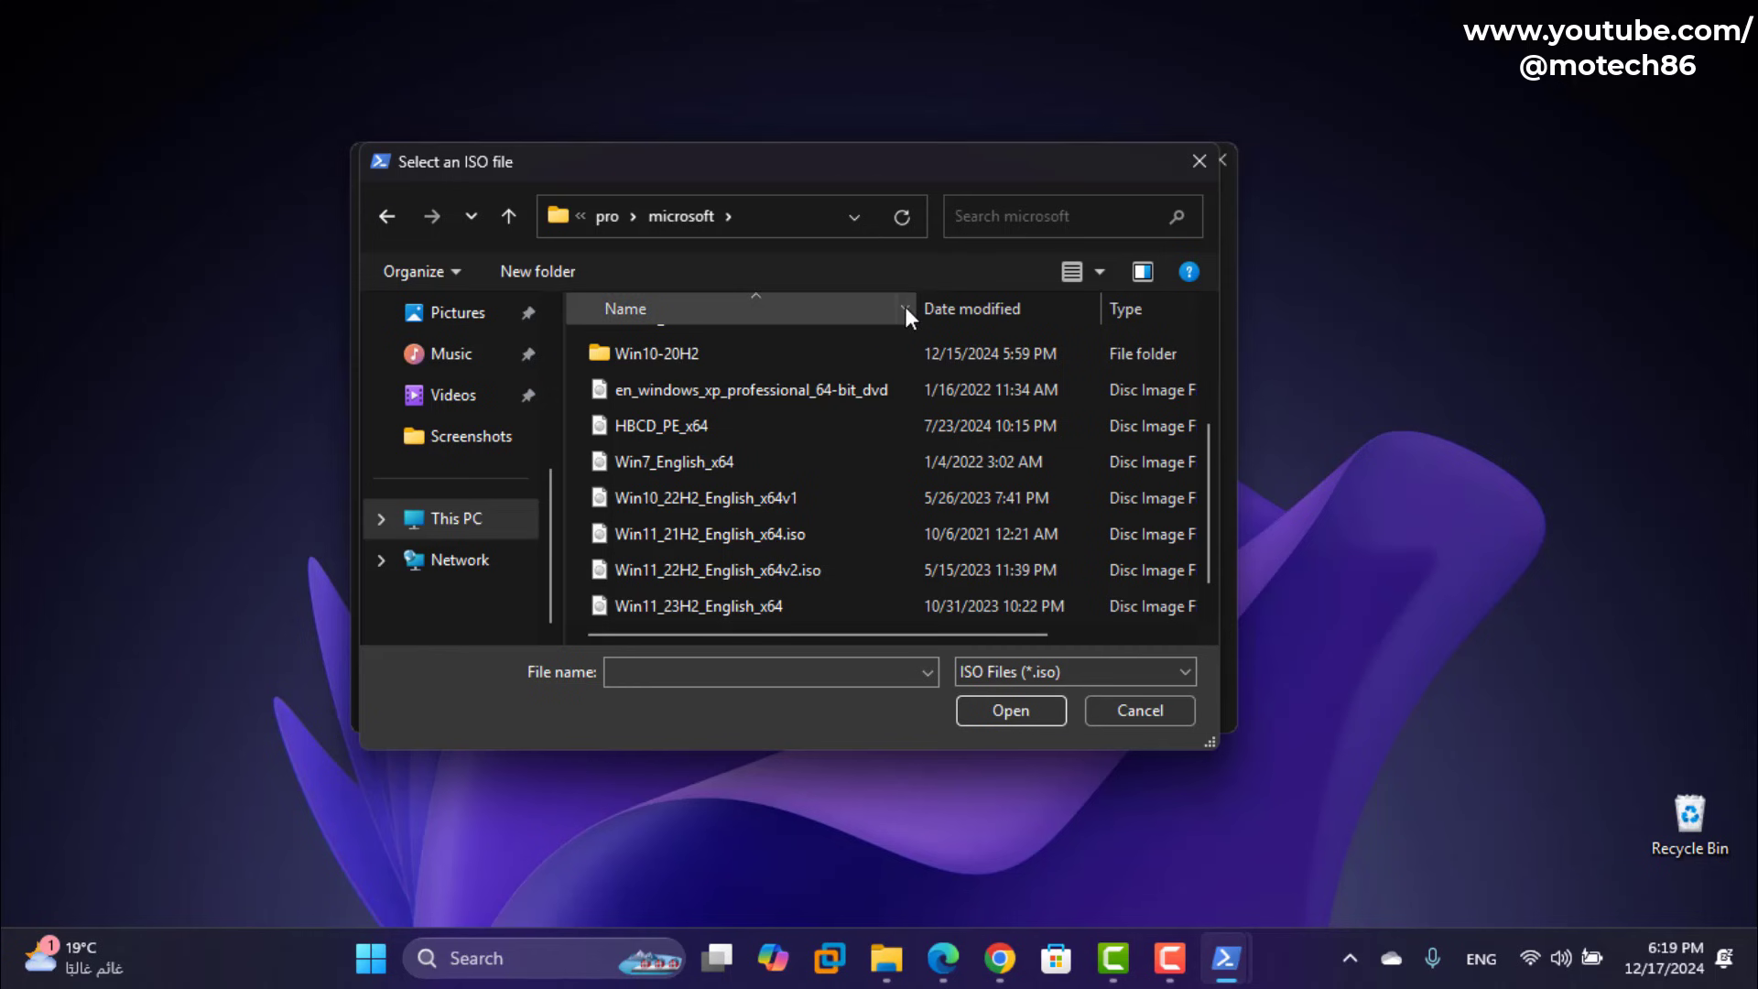
left_click(673, 496)
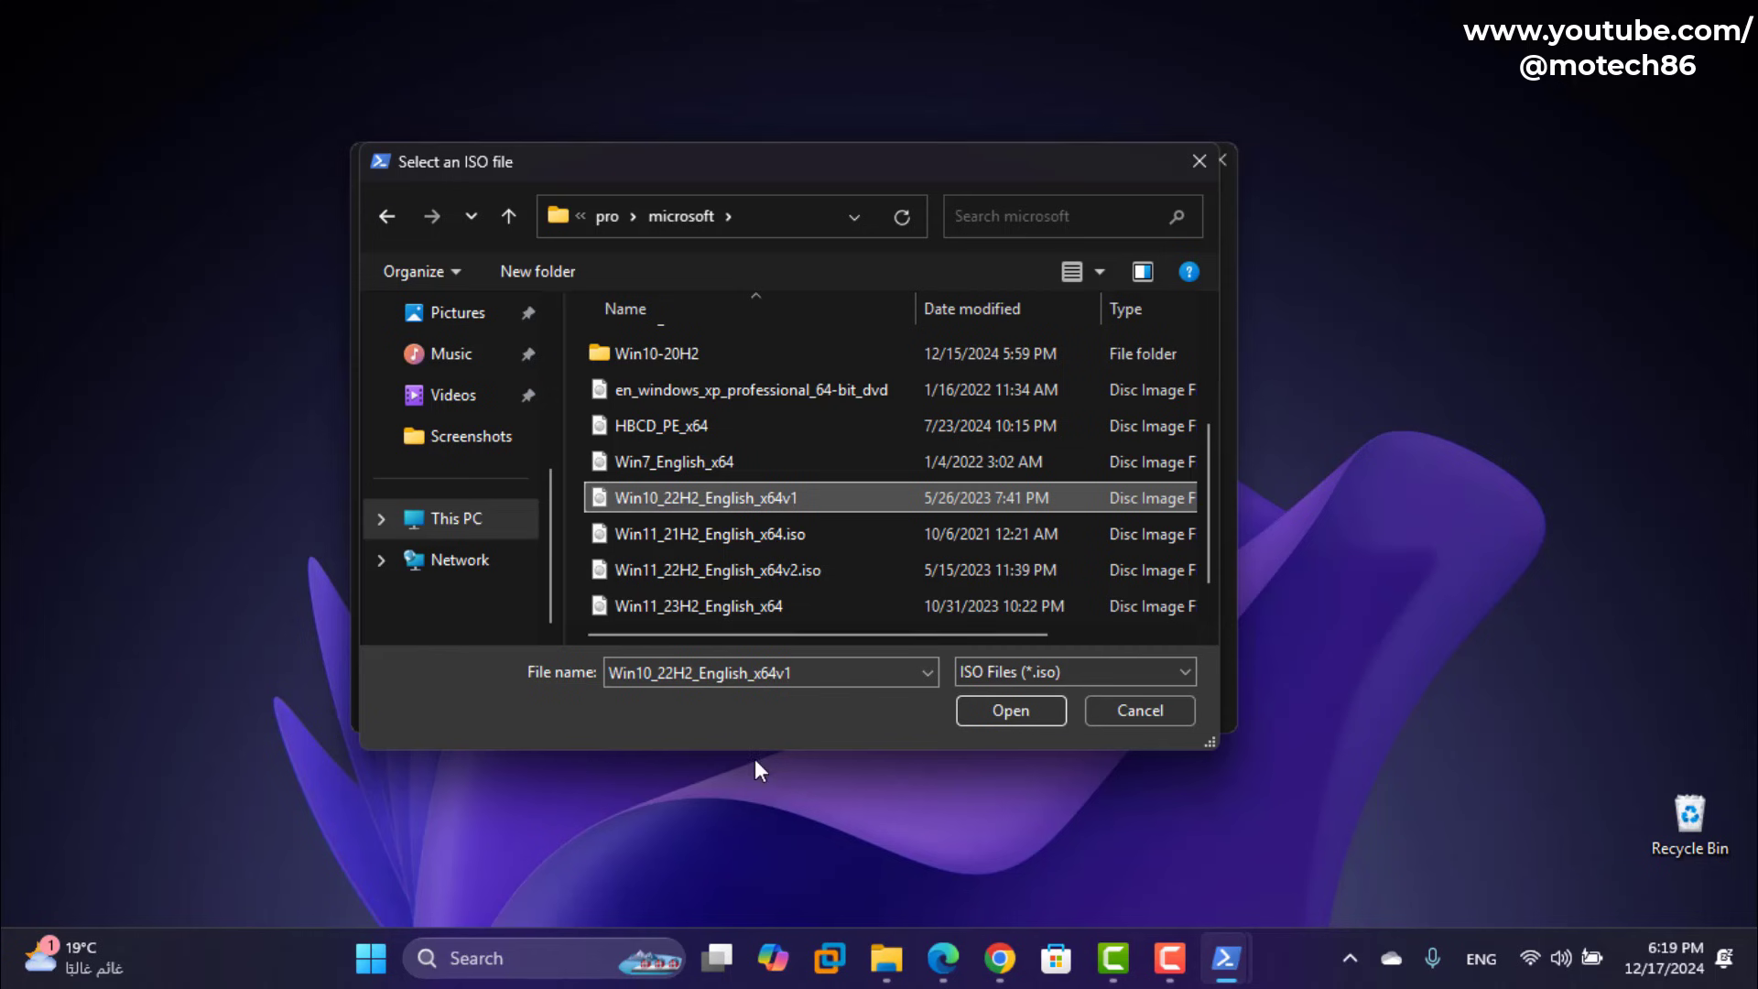
left_click(1008, 711)
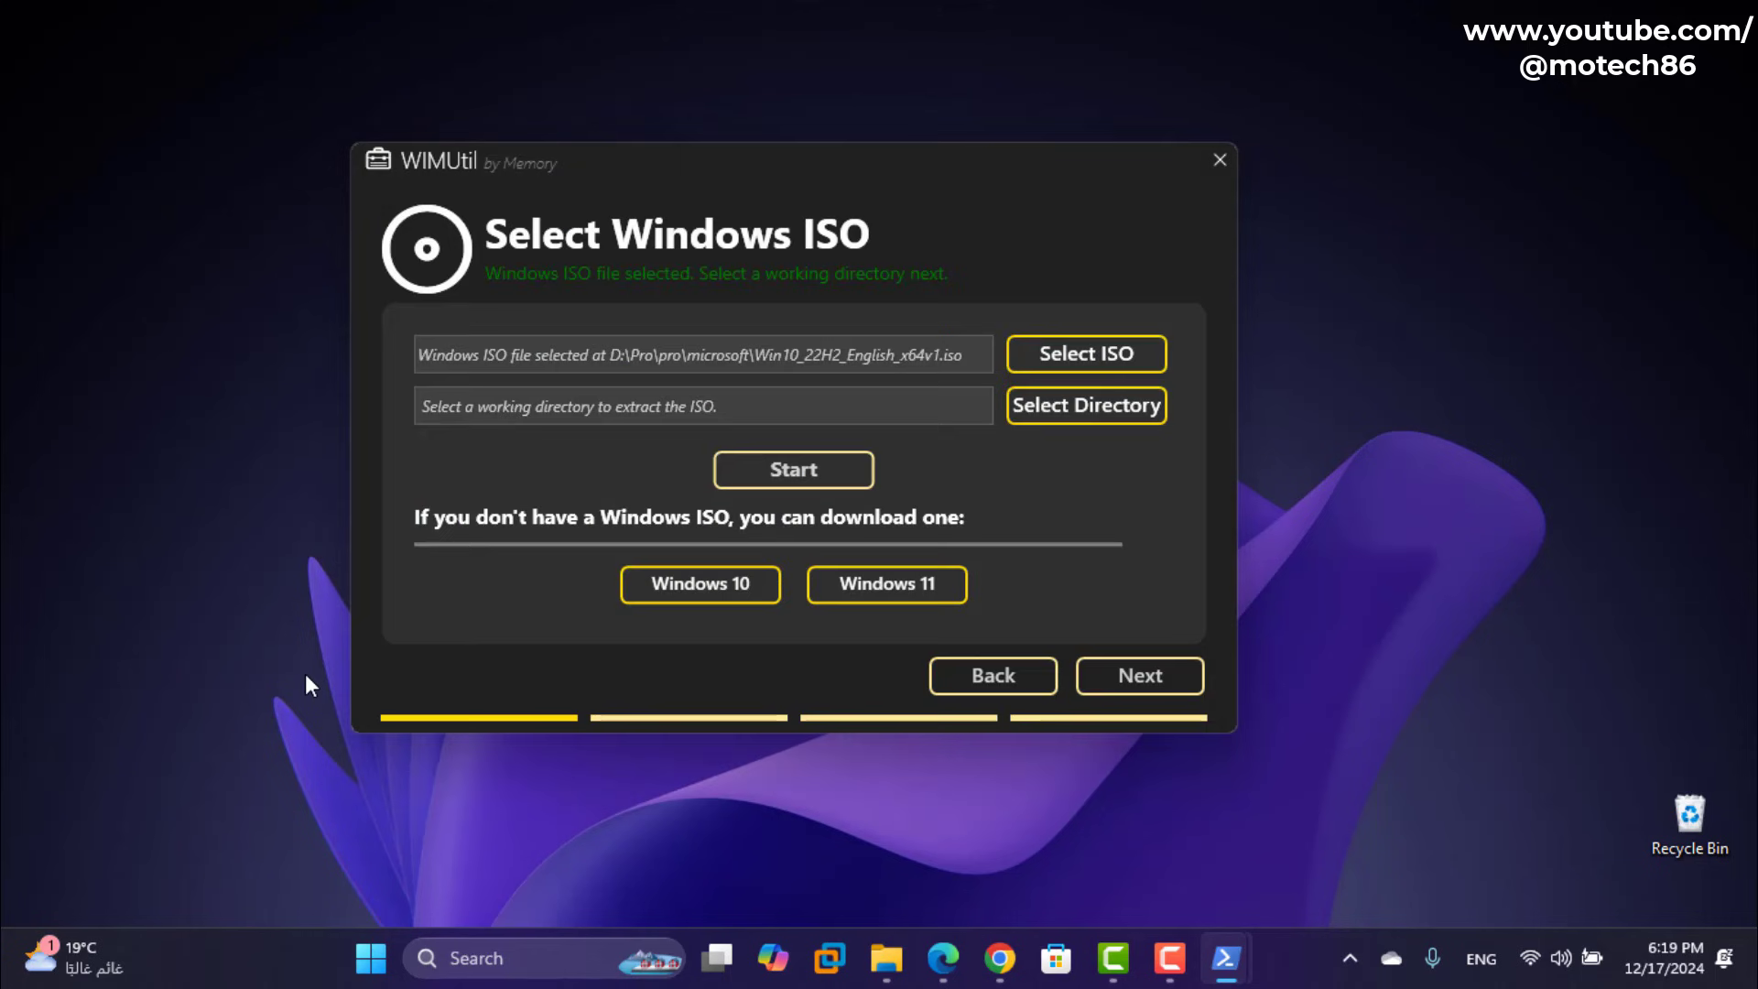
Step: Open the working directory selection and create a new folder named "win10 lite" on the desktop
left_click(1064, 414)
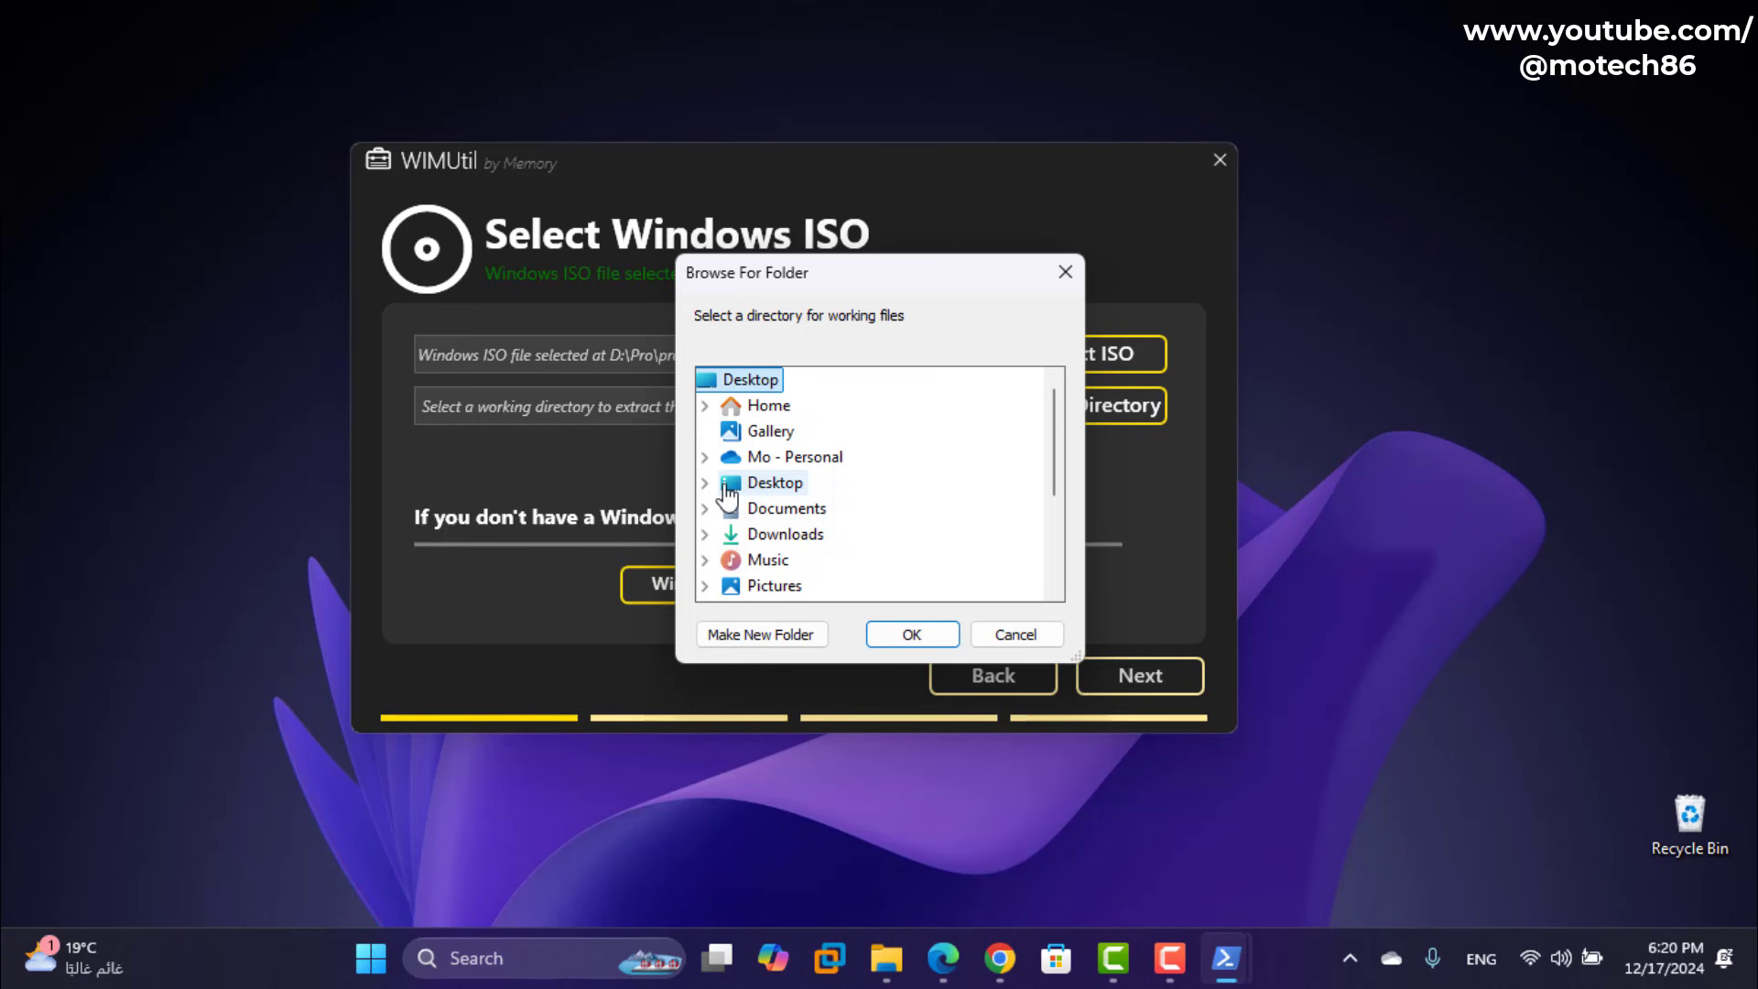
right_click(54, 346)
mouse_move(127, 549)
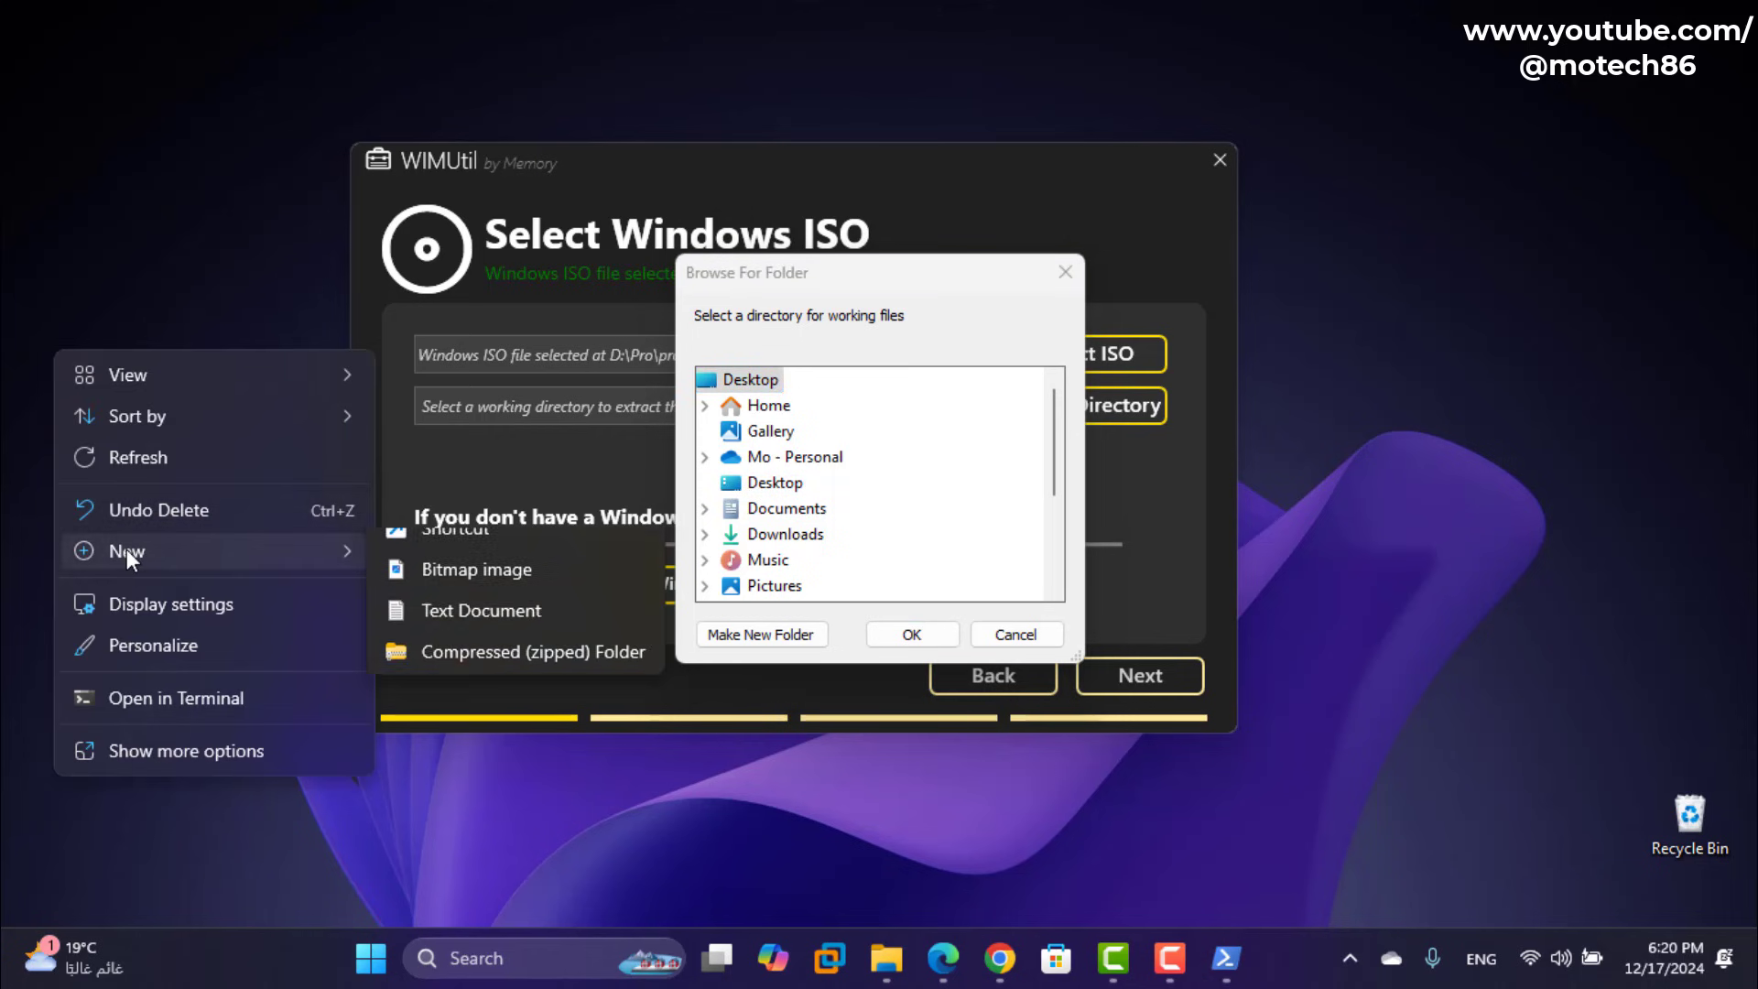
left_click(397, 559)
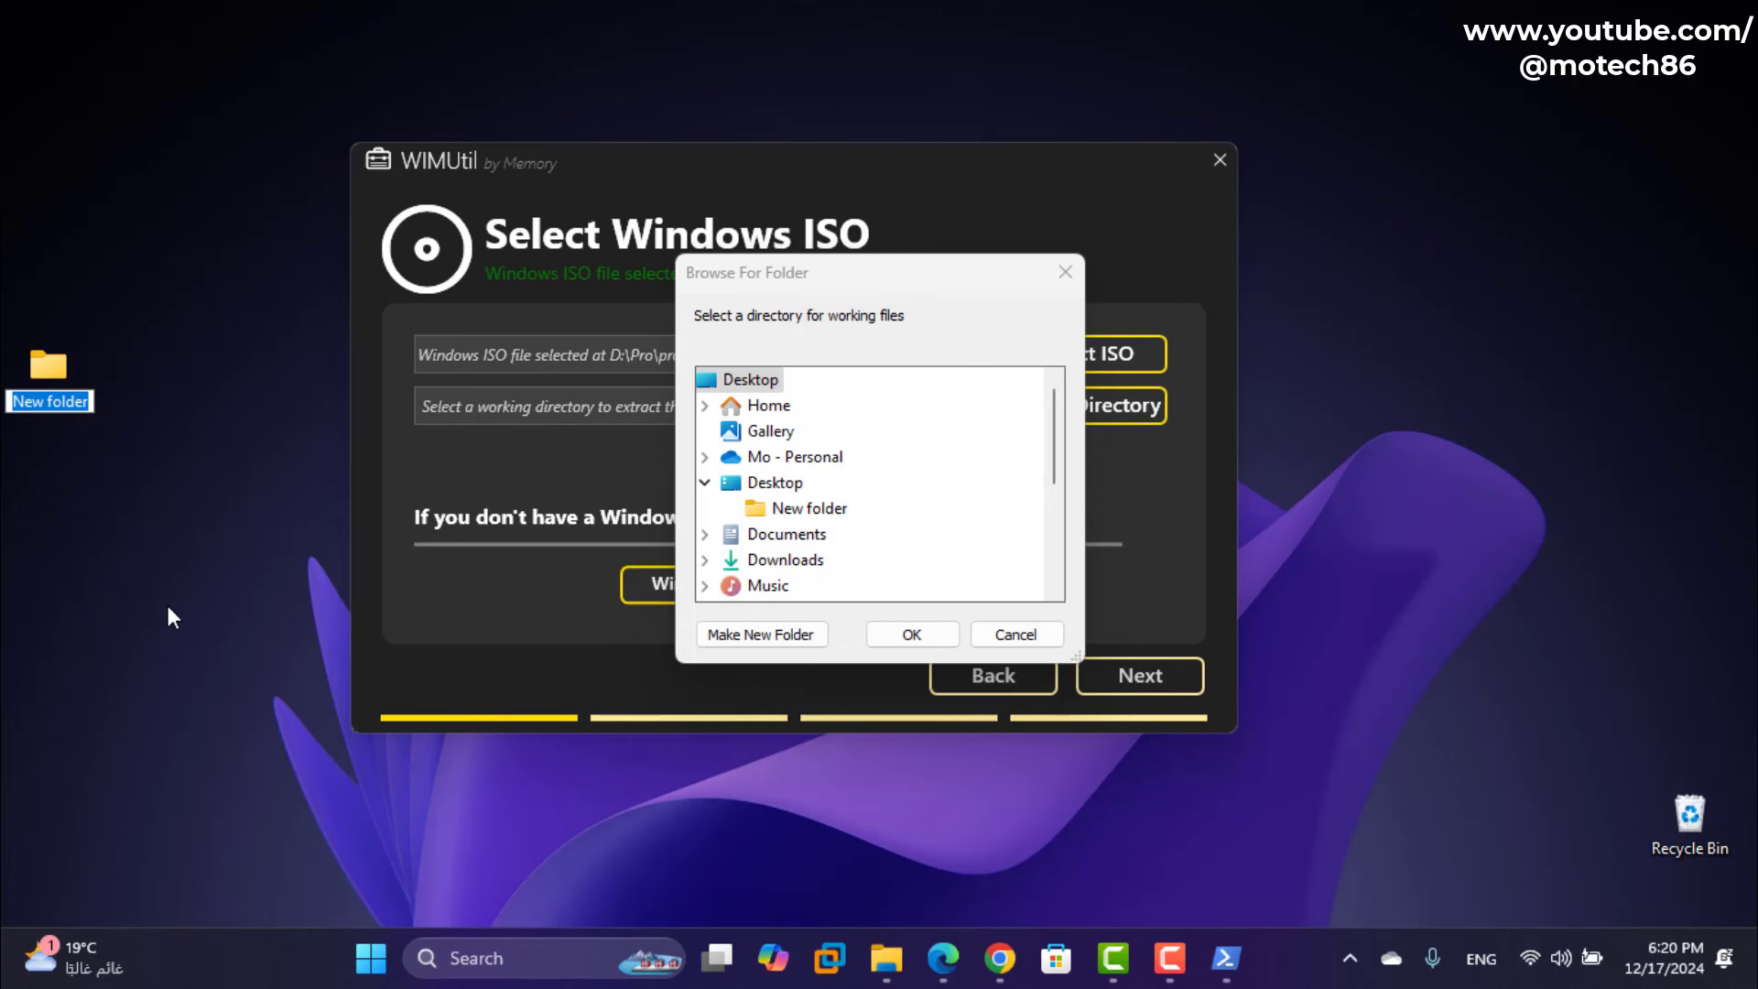
type("wi")
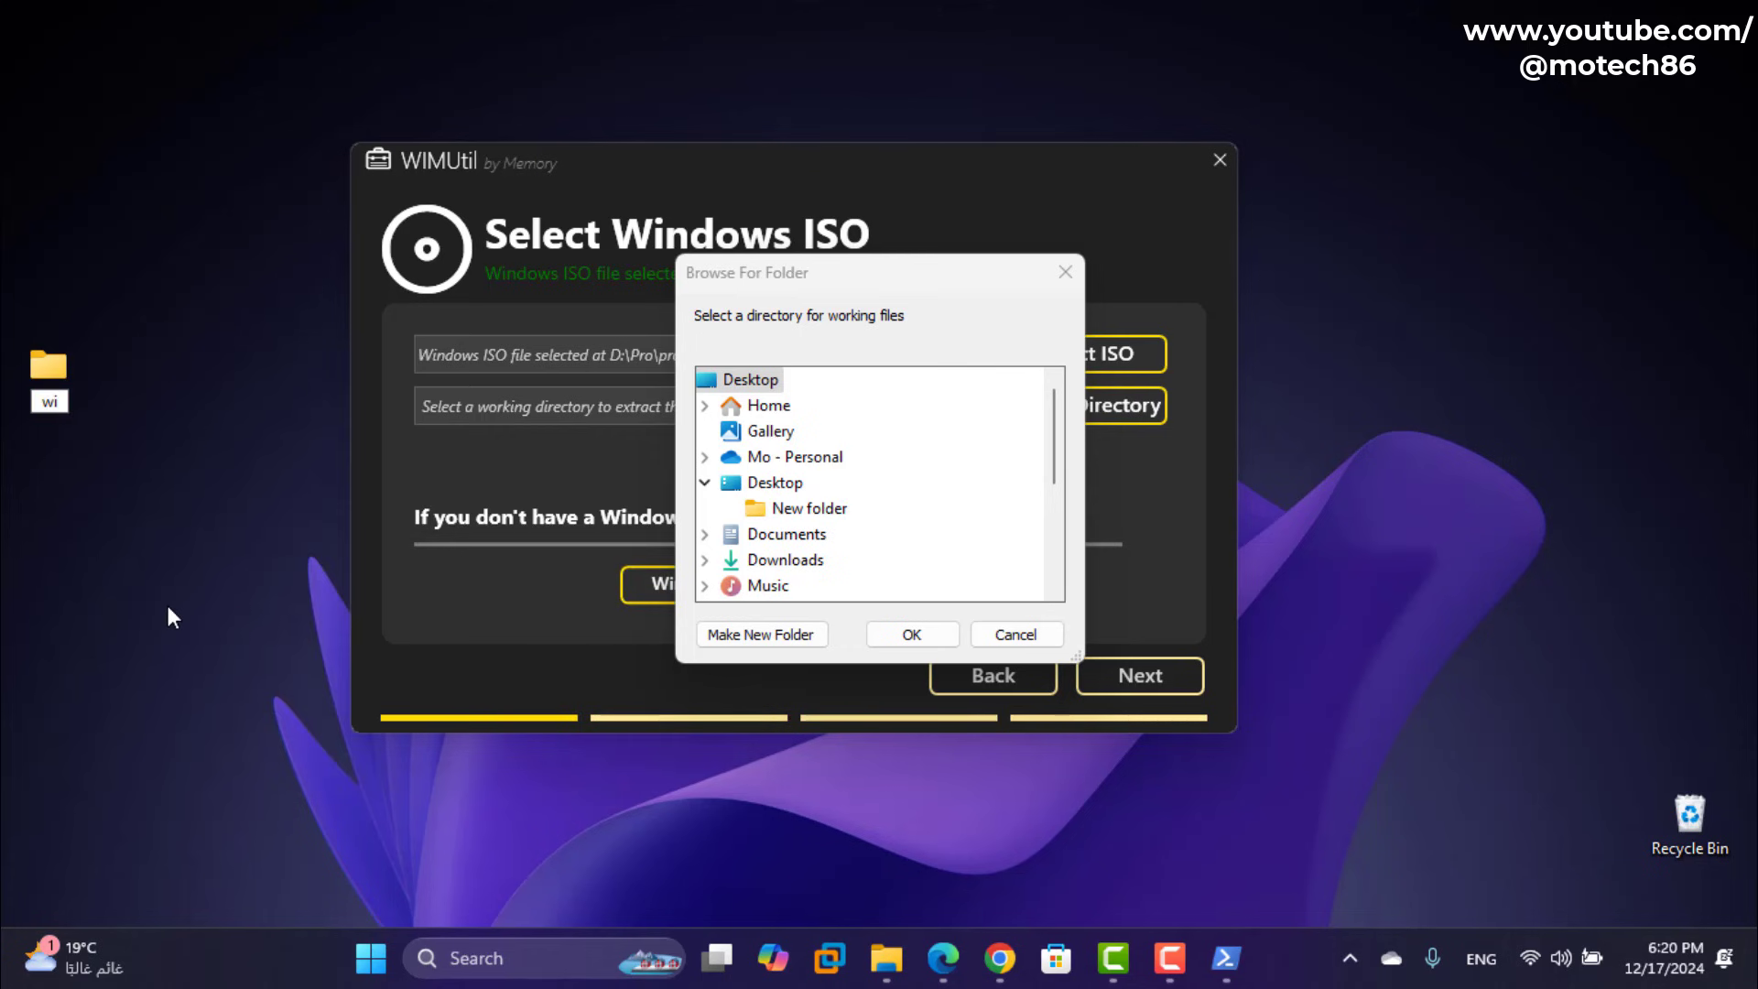
type("n10 lite")
key("Return")
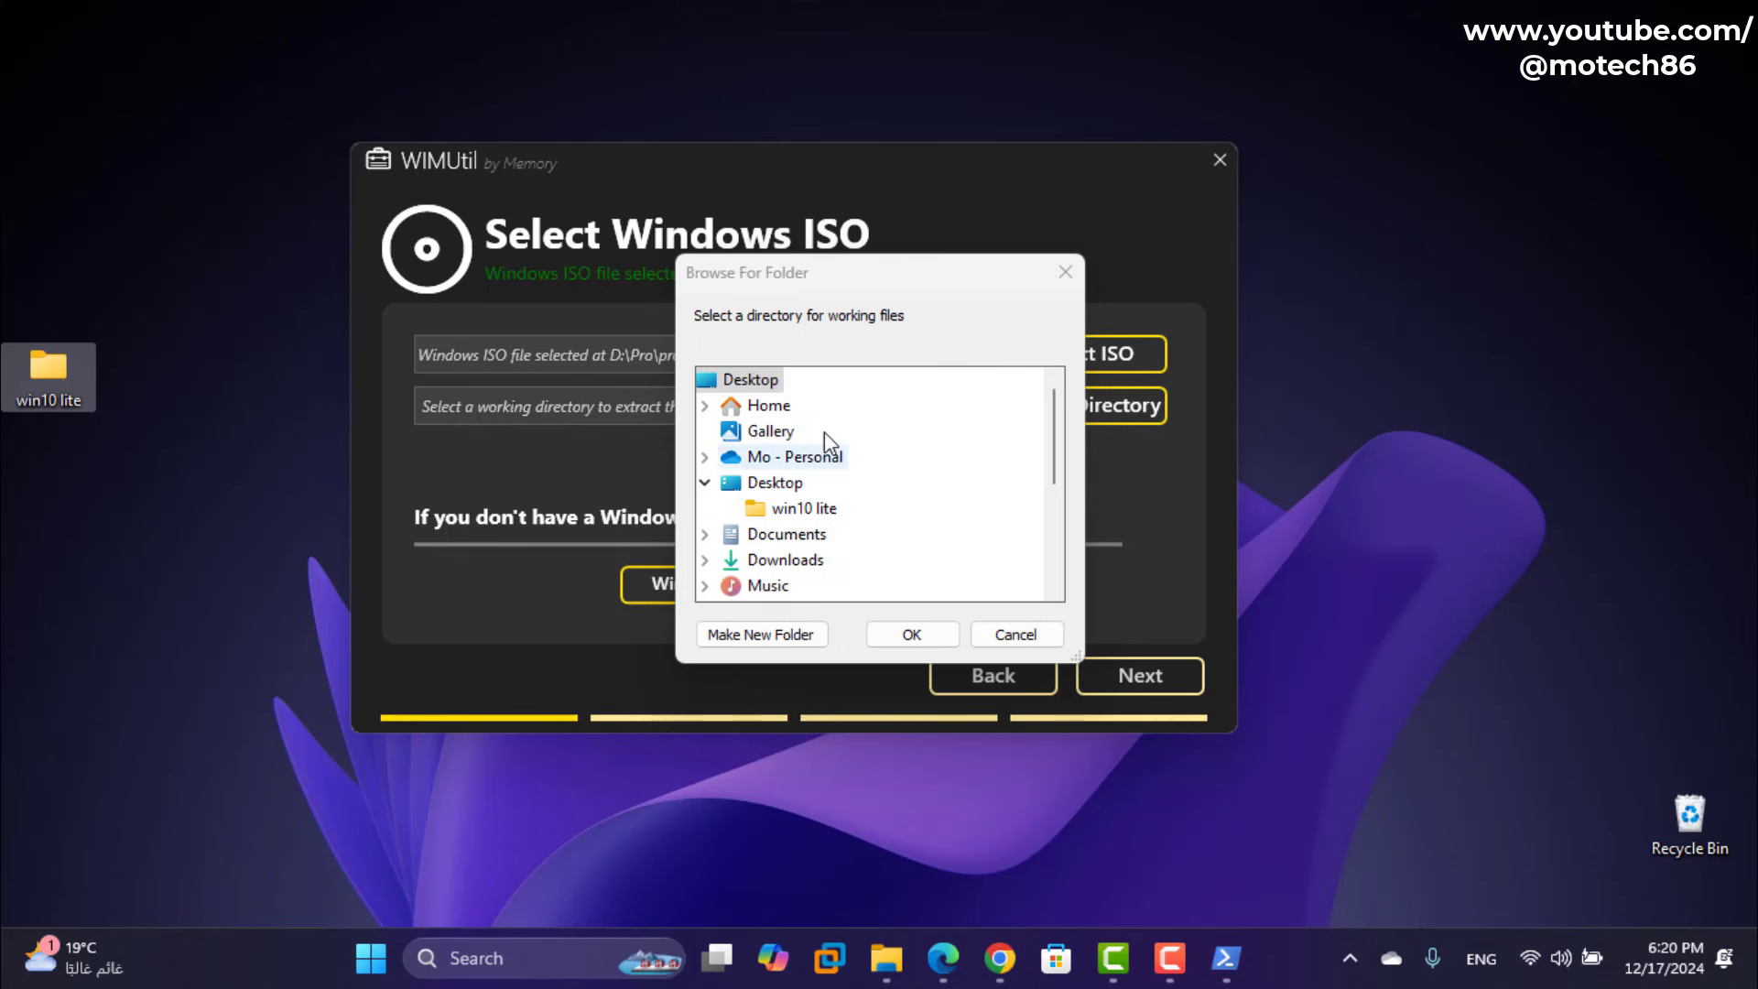
Step: Choose the desktop folder "win10 lite" as the working directory for extracting the ISO
left_click(814, 506)
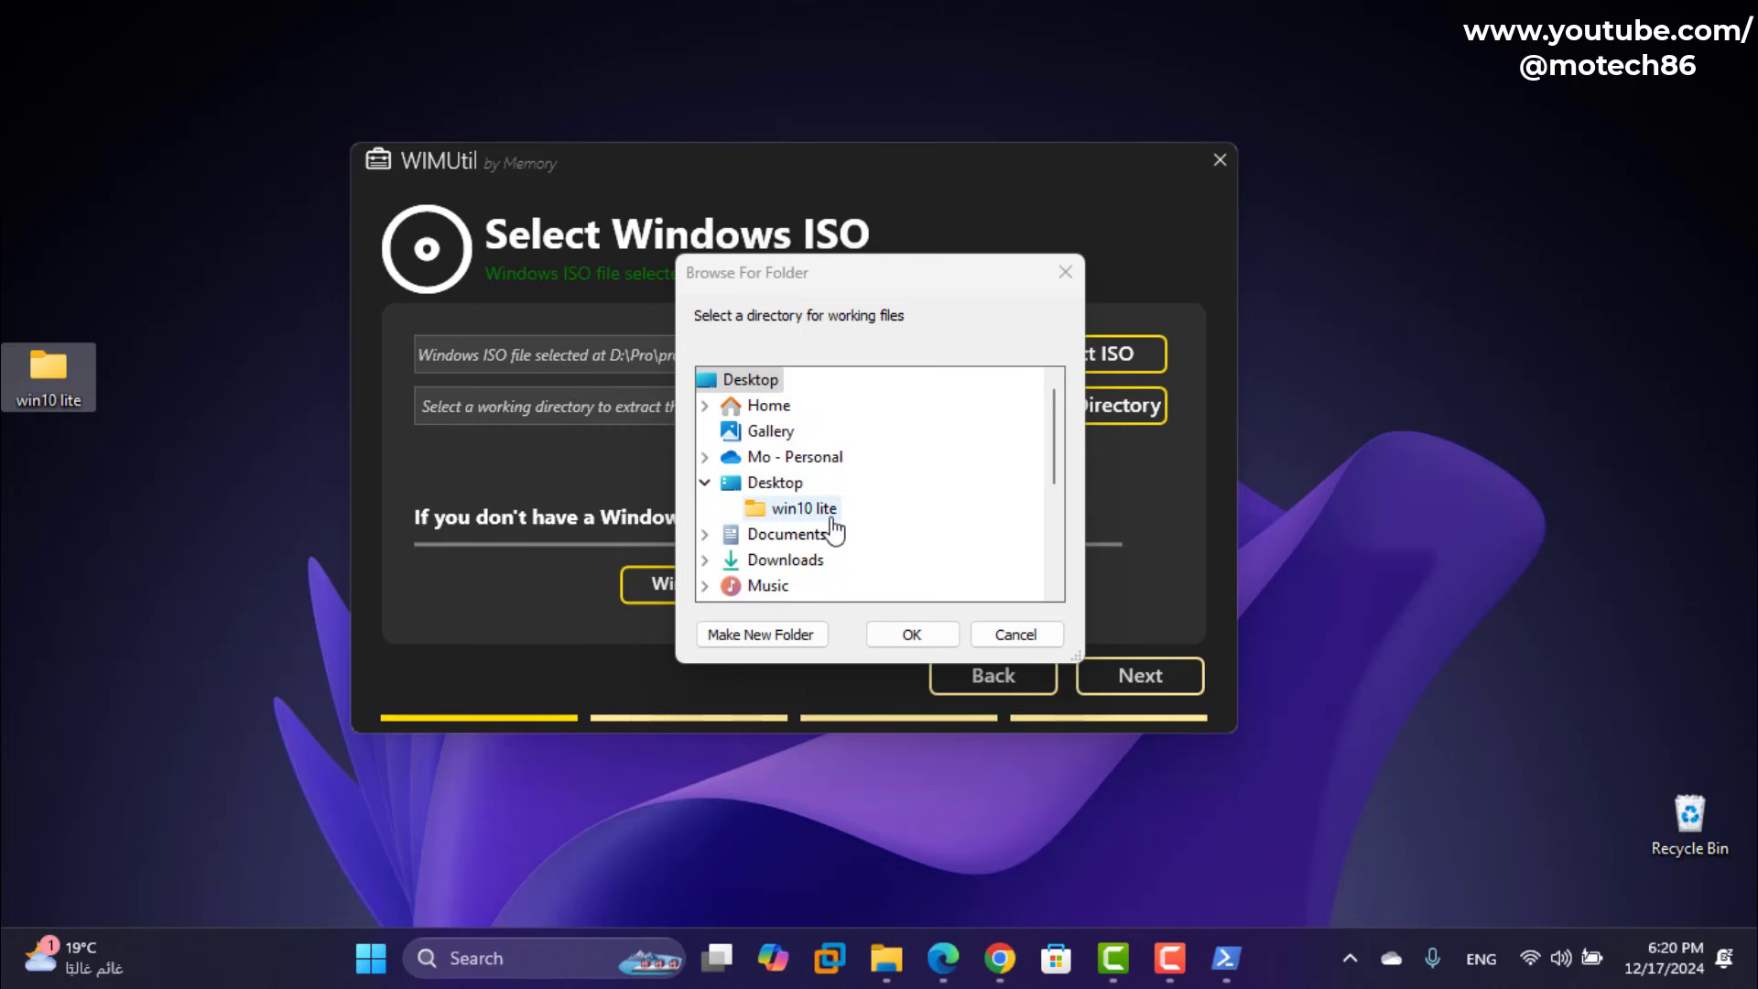
left_click(787, 515)
left_click(915, 636)
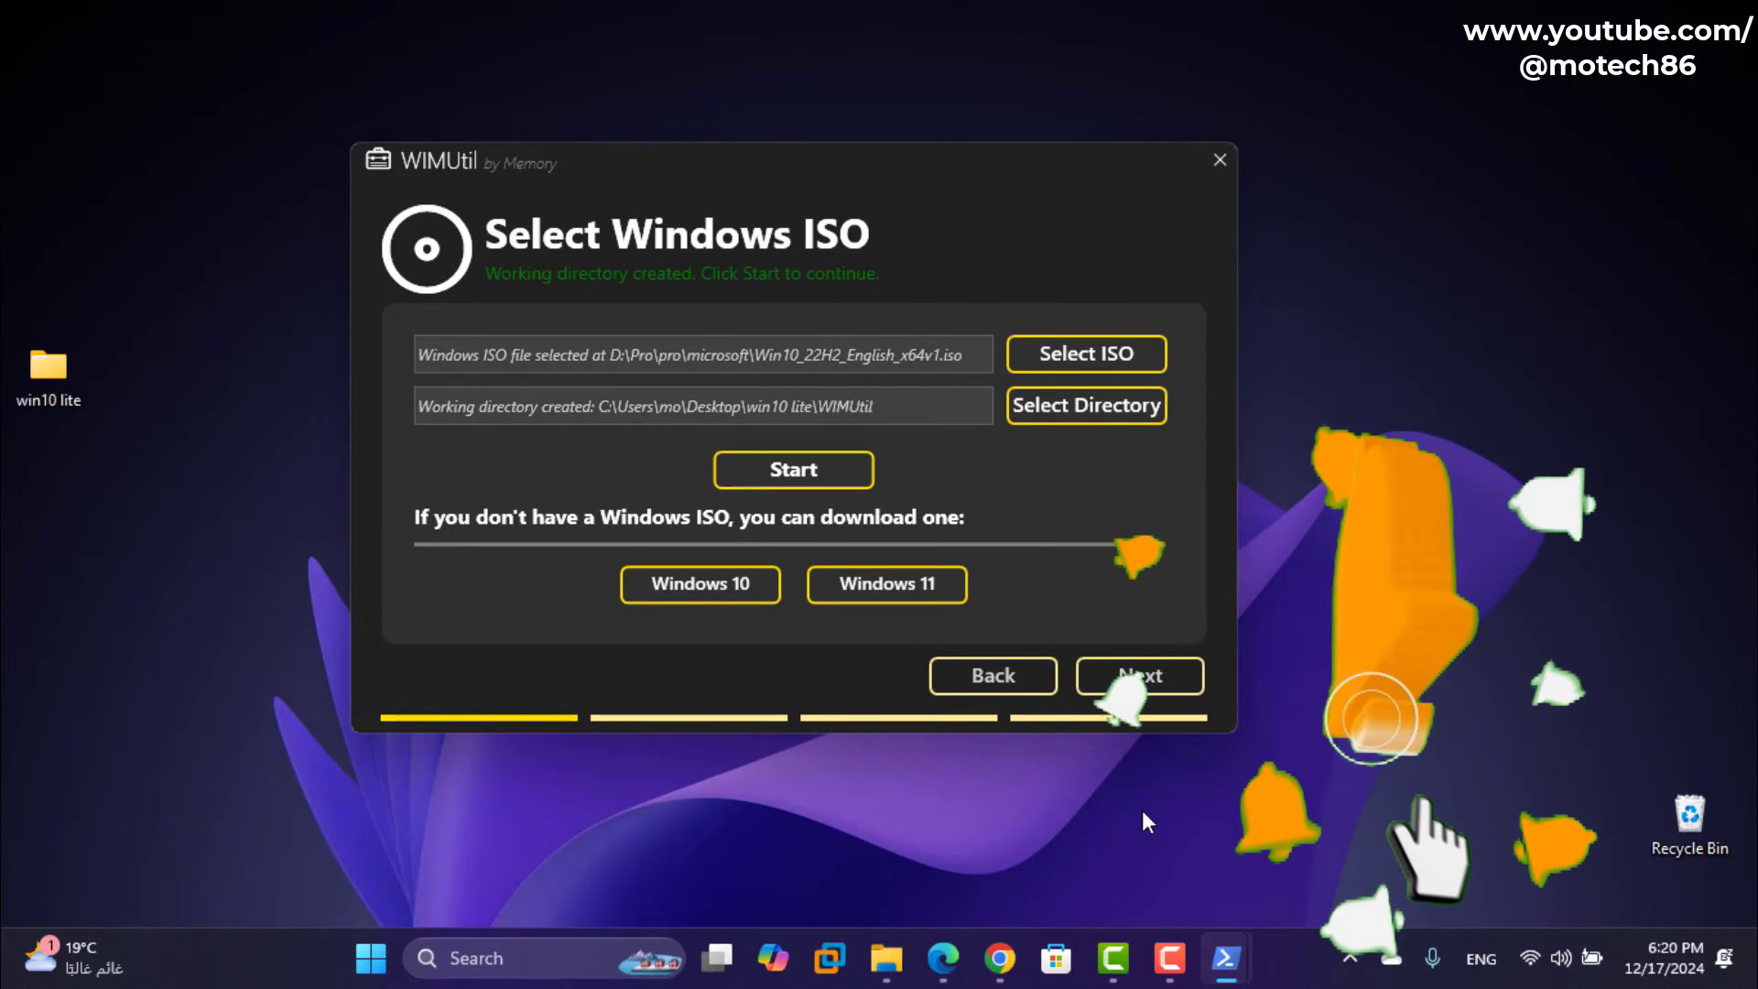
Step: Start extracting the Windows ISO, and check the contents of the "win10 lite" folder during the process
mouse_move(1237, 954)
left_click(1157, 866)
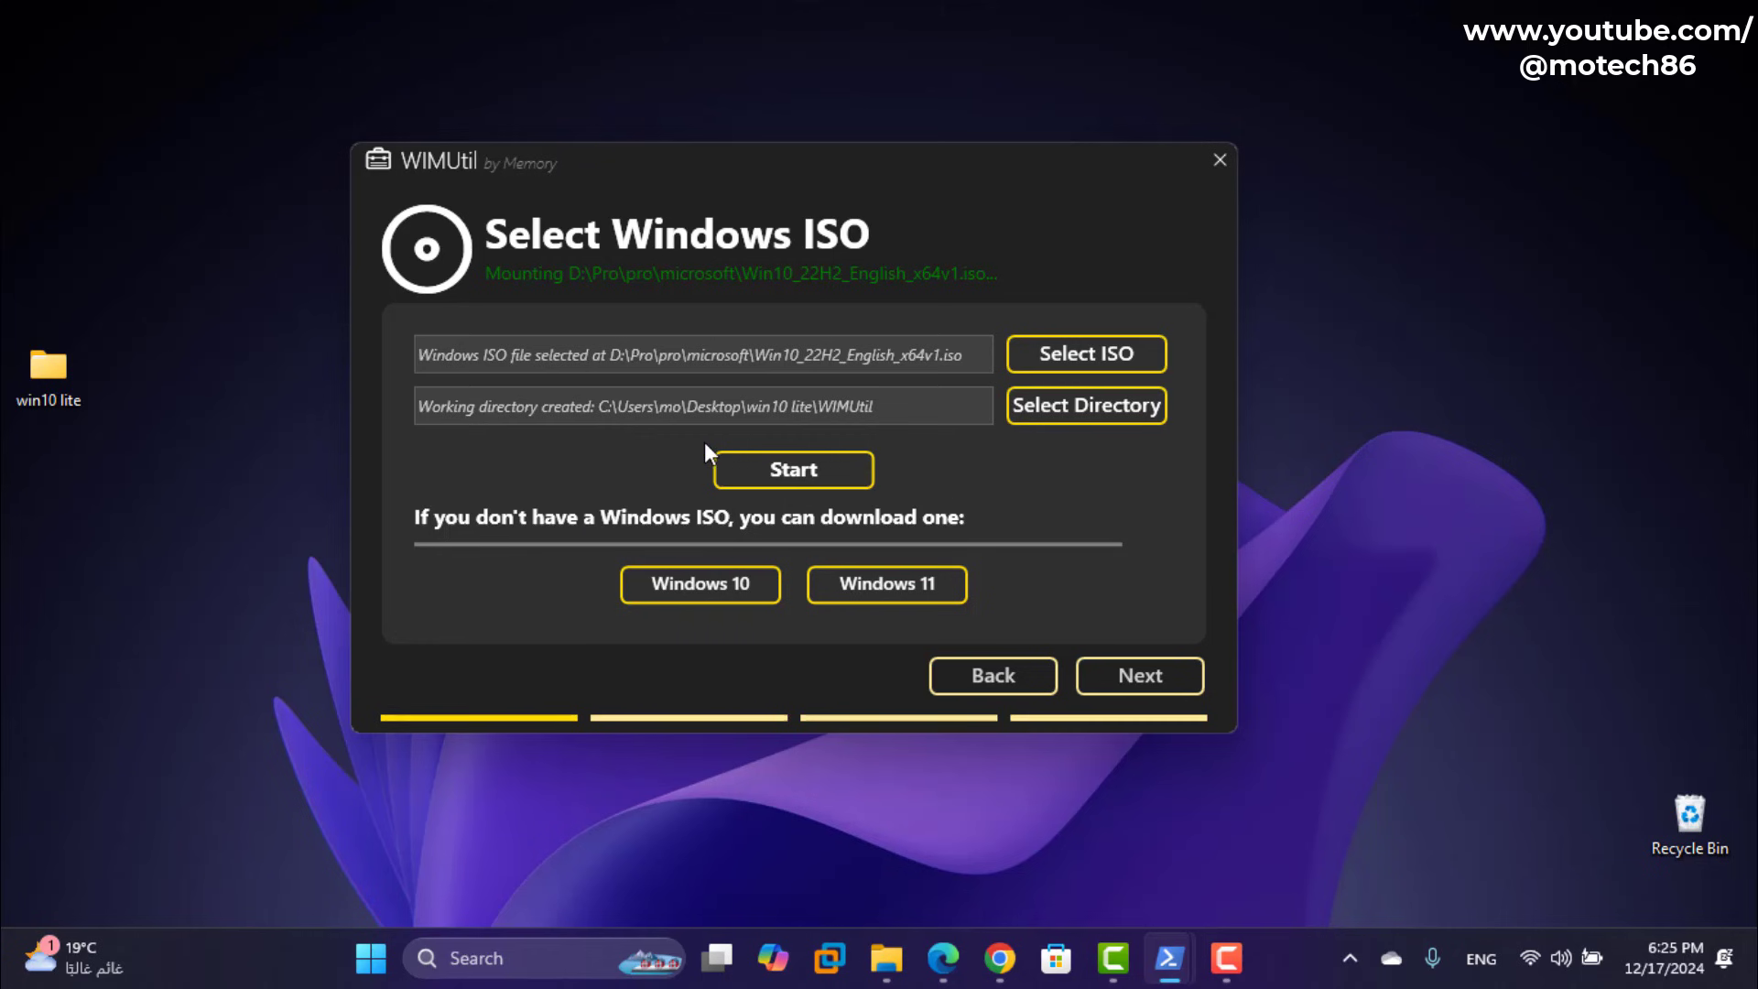
left_click(172, 410)
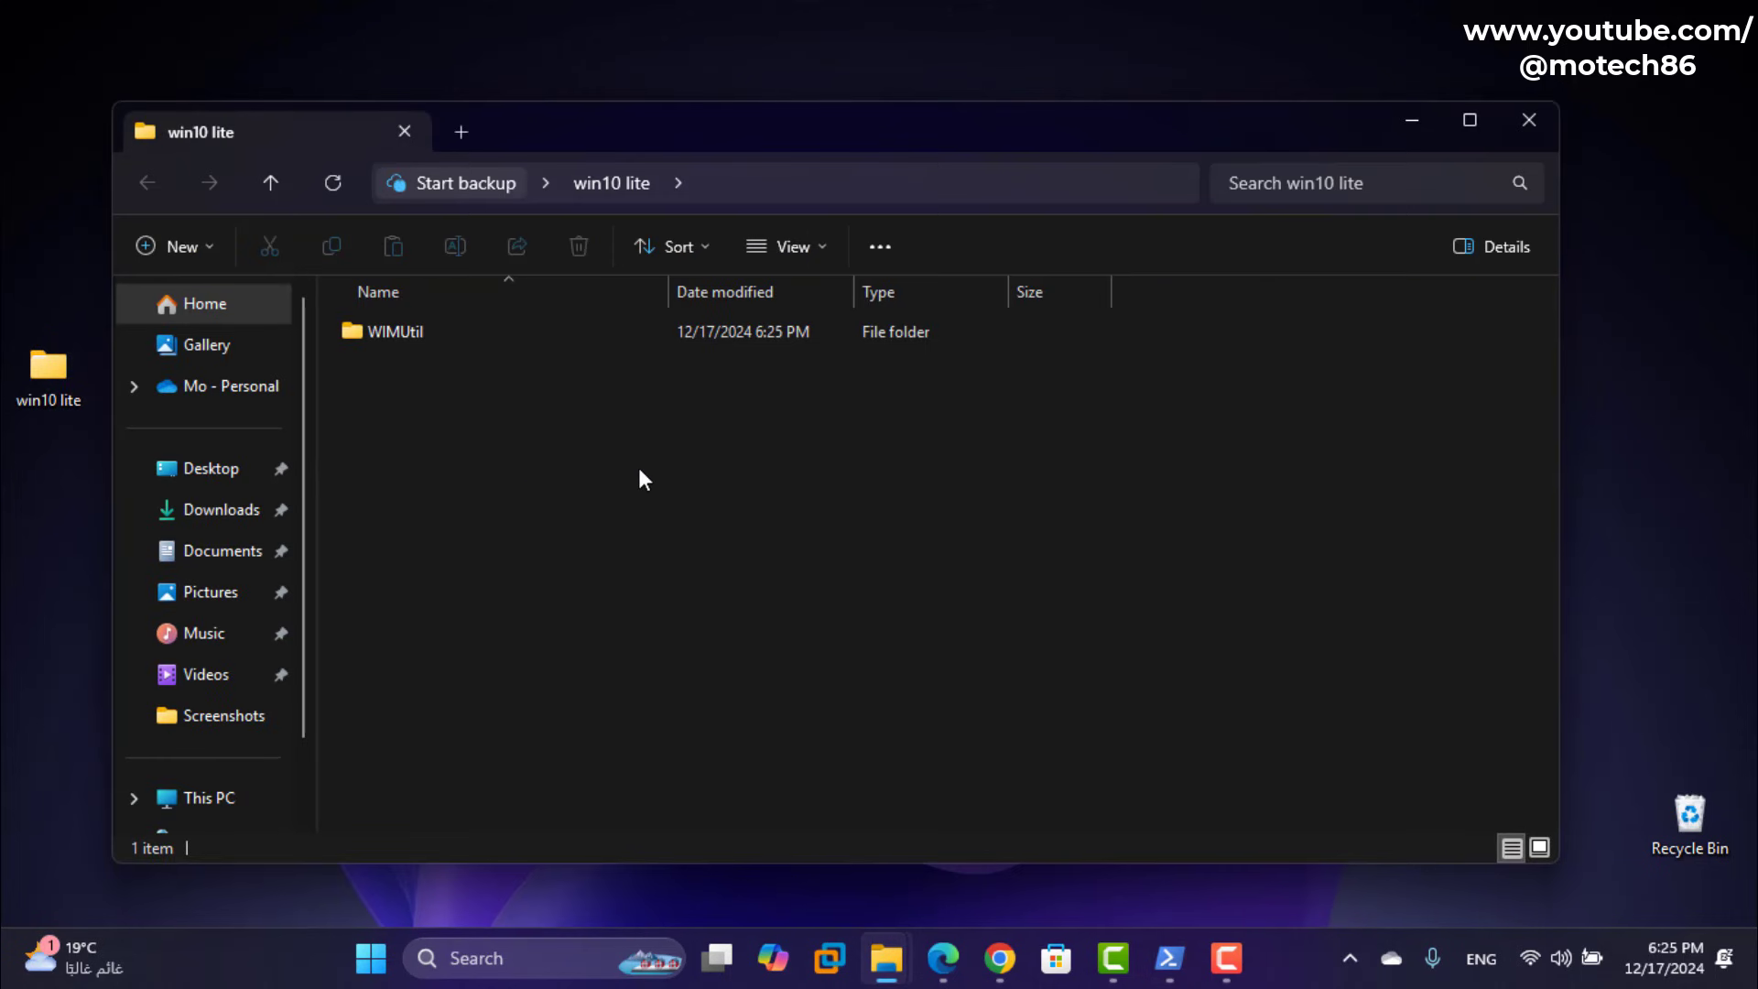
left_click(1529, 120)
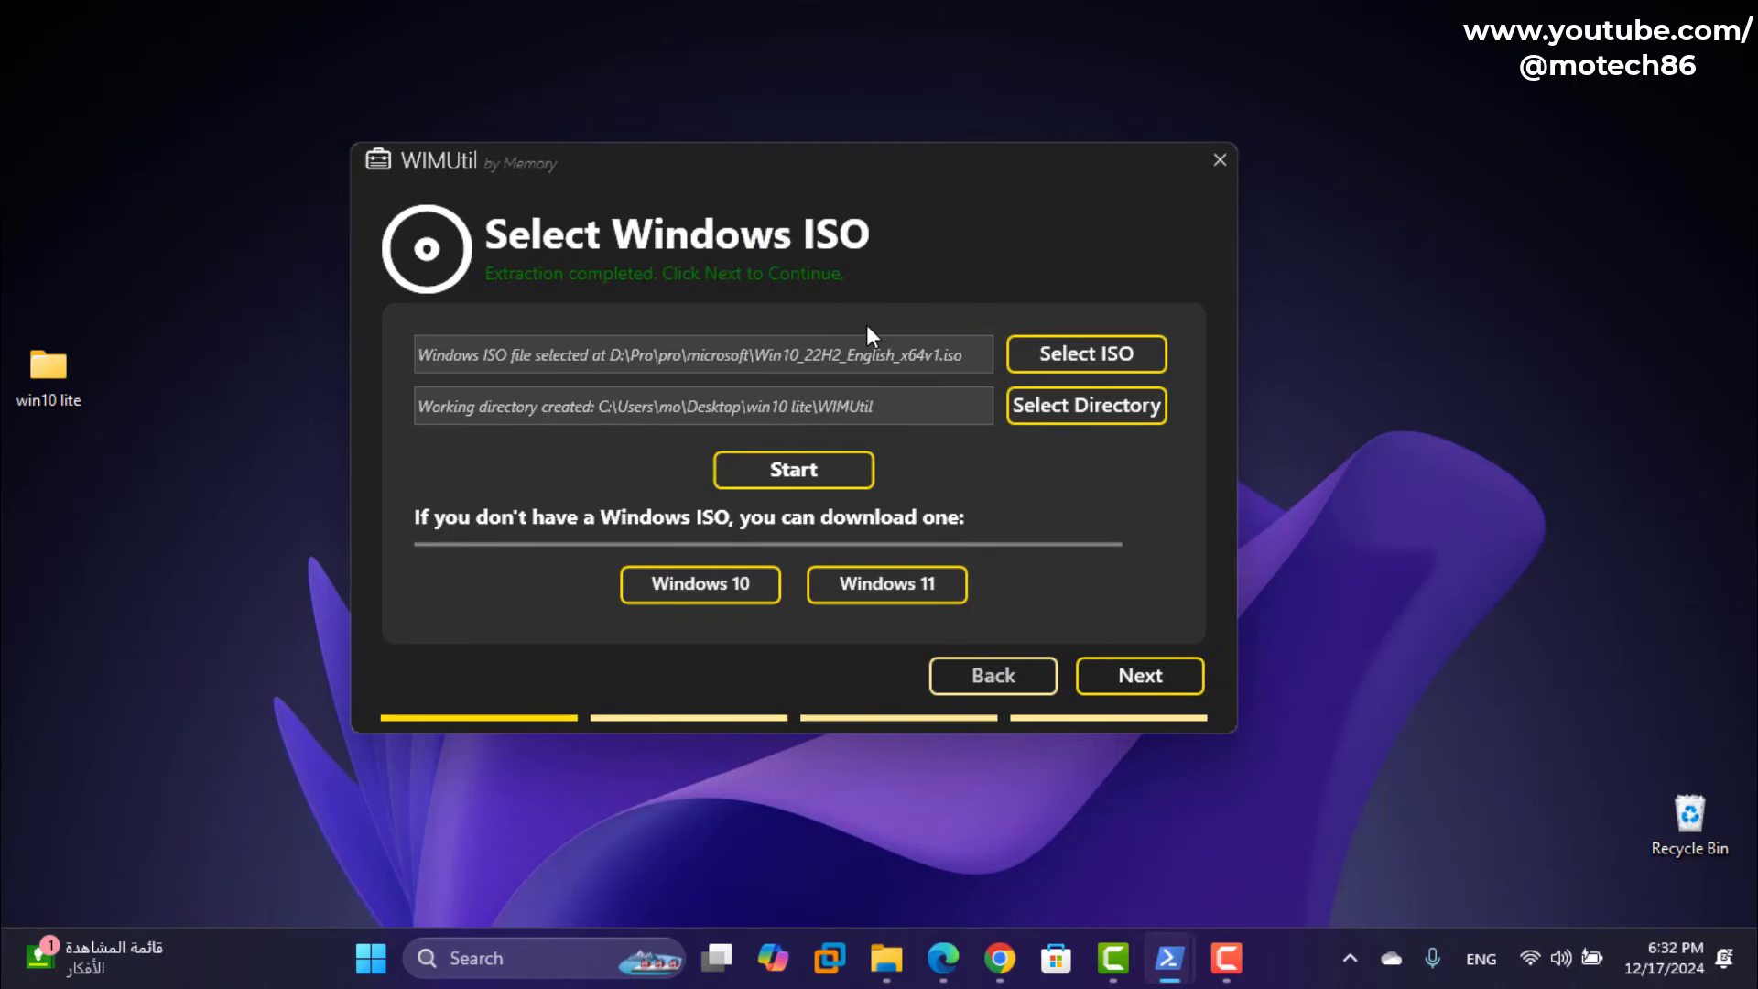
Step: Advance to the answer file stage, download and add the latest UnattendedWinstall answer file, and continue to the drivers stage
left_click(1135, 677)
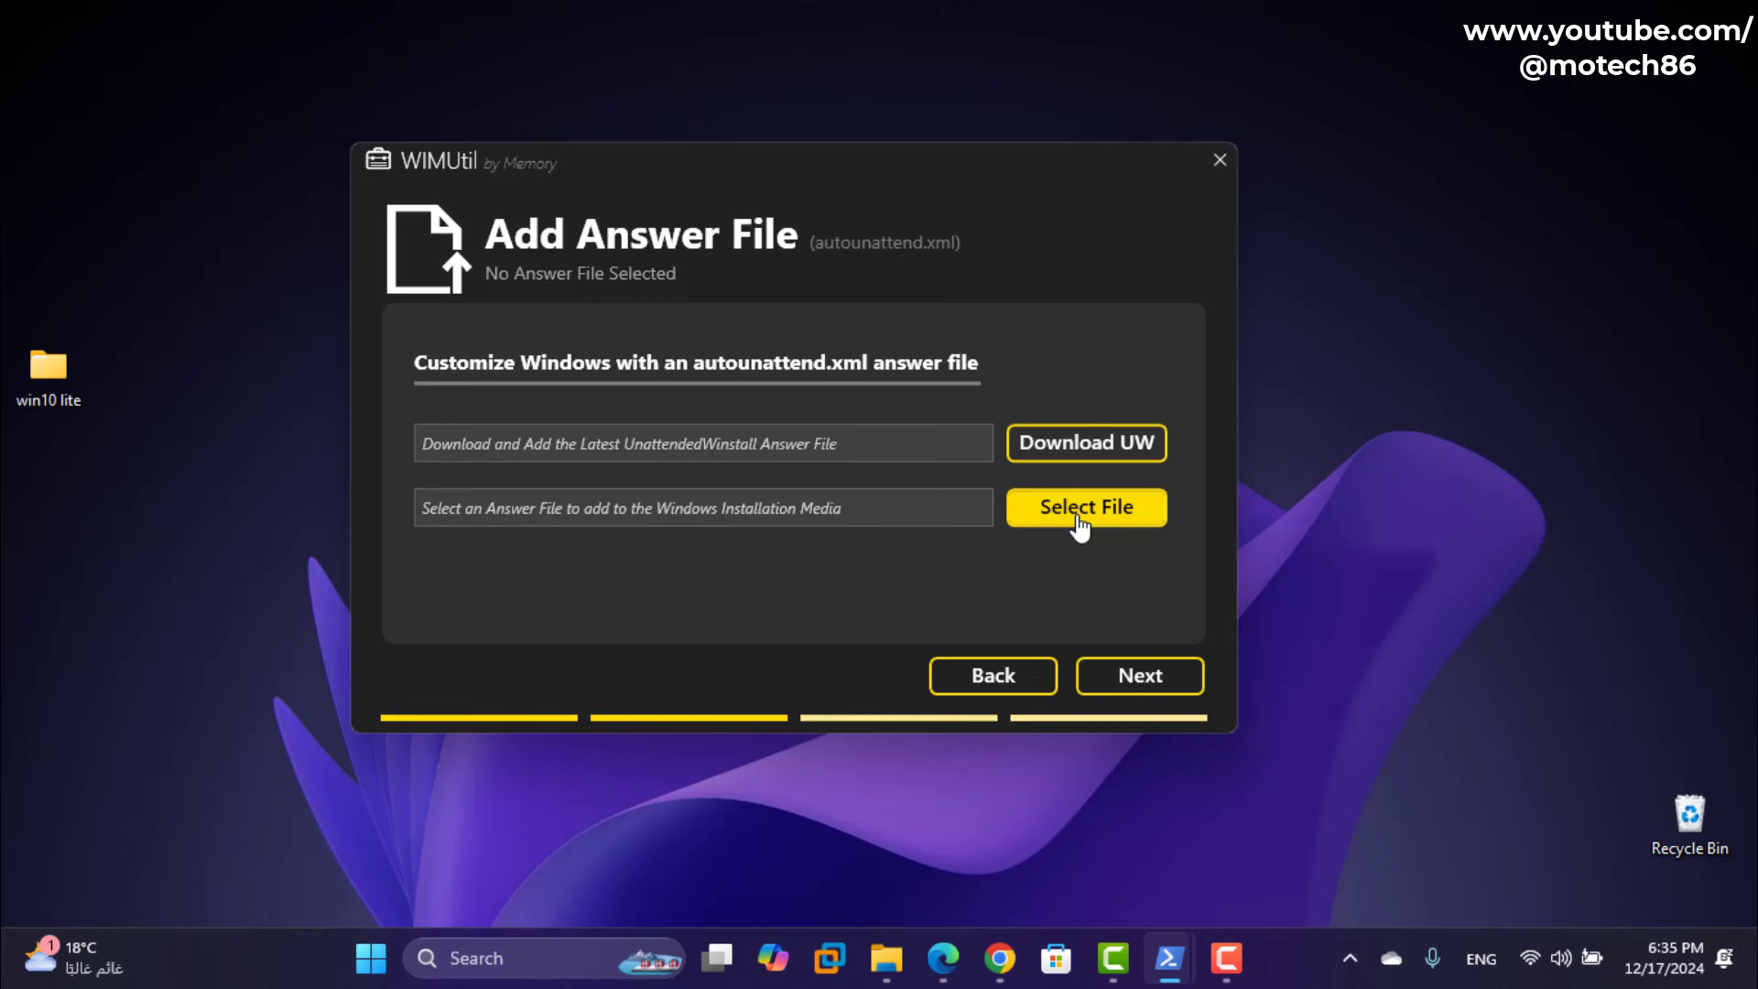
left_click(1056, 449)
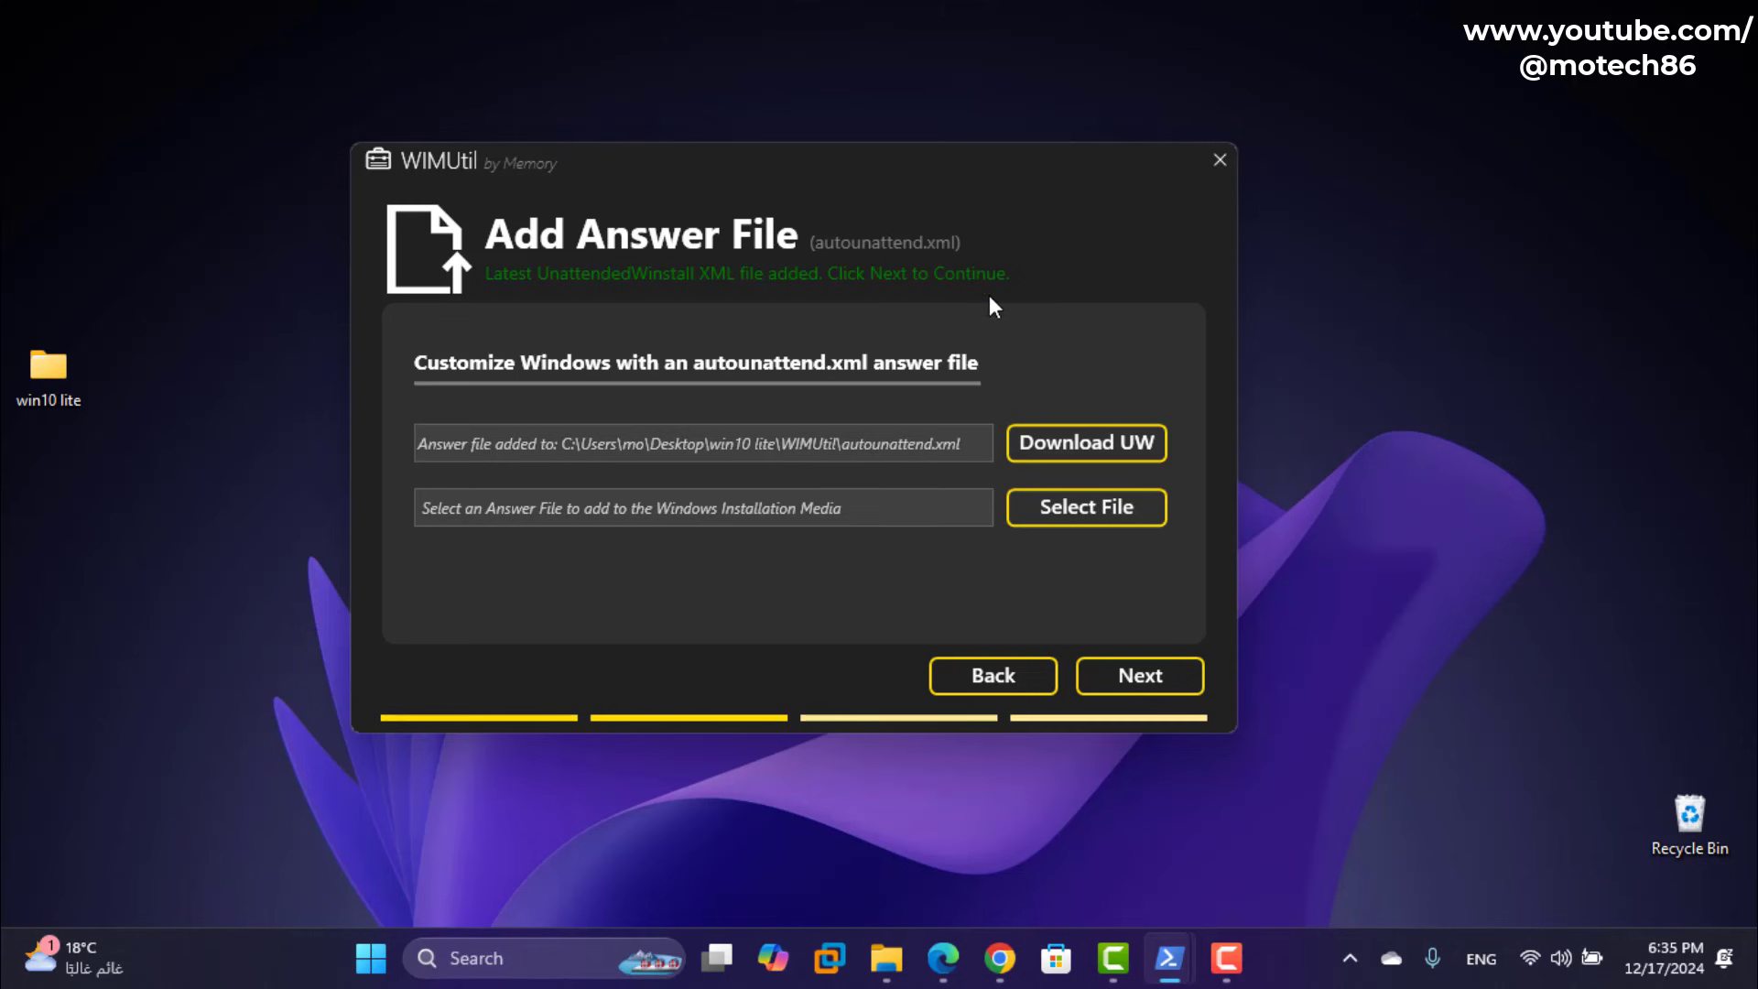
left_click(1139, 676)
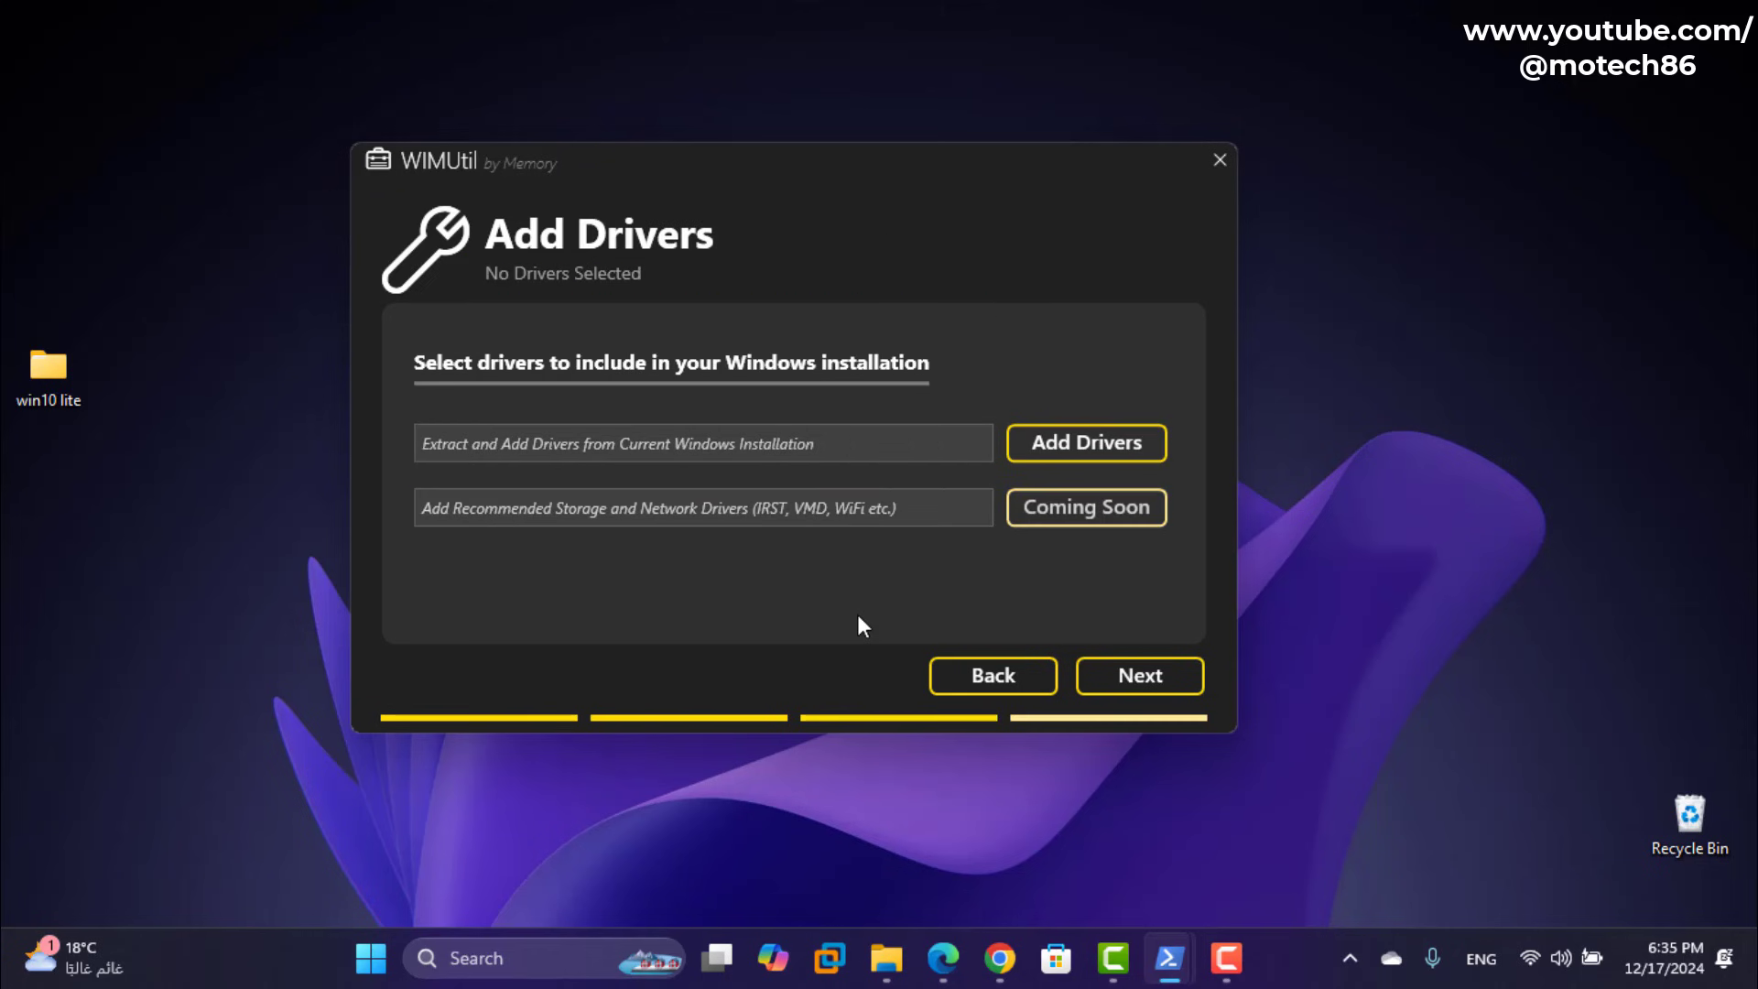